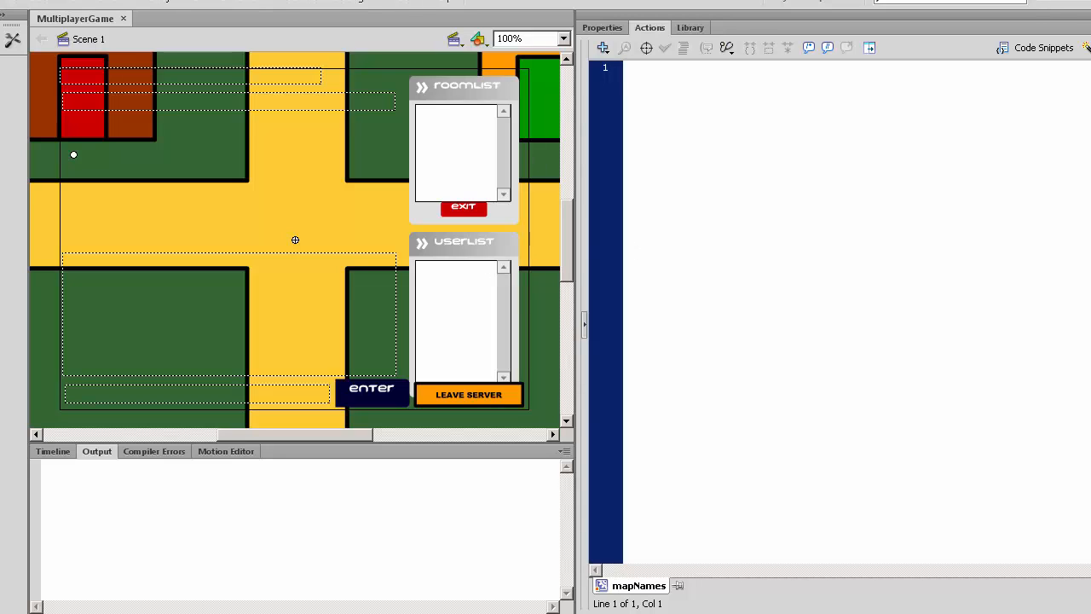
- Switch to Windows Explorer and launch AdminTool from the Admin folder of C:\Program Files\SmartFoxServerPRO_1.6.6
left_click(175, 612)
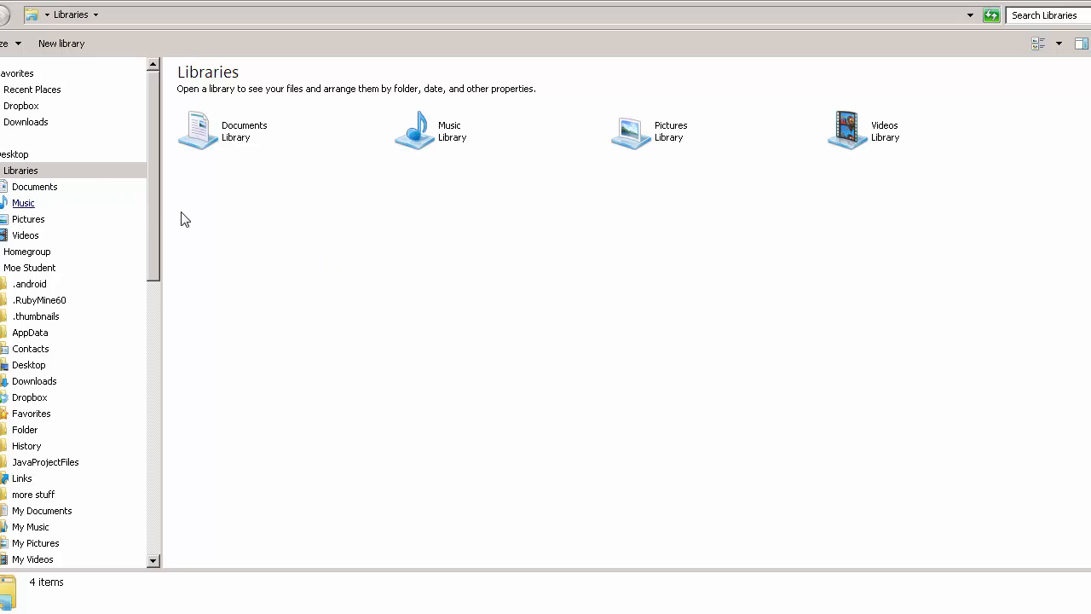
left_click_drag(152, 223, 182, 476)
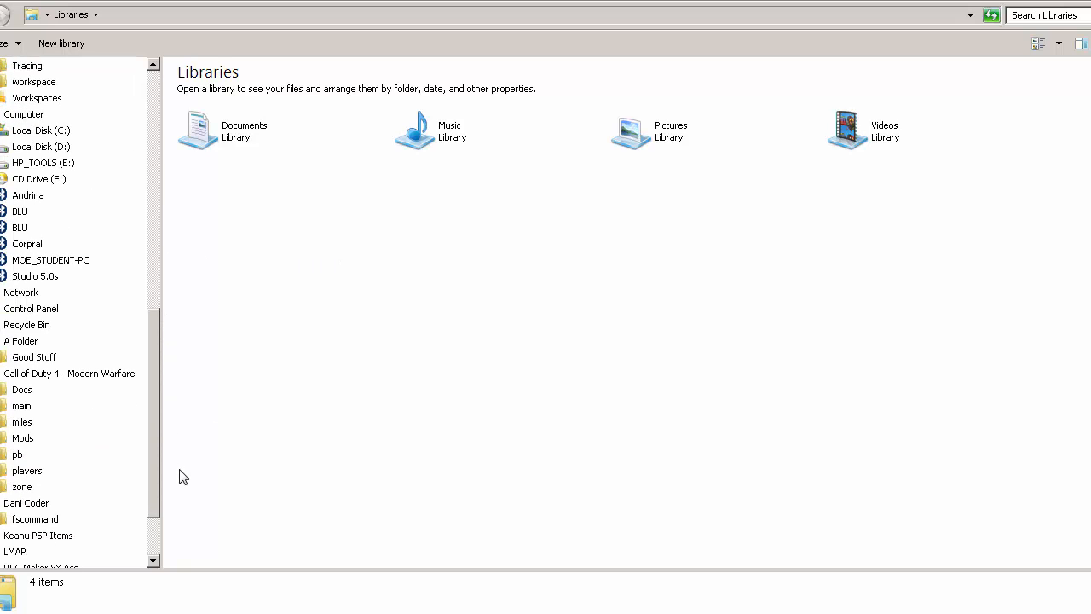
left_click(34, 135)
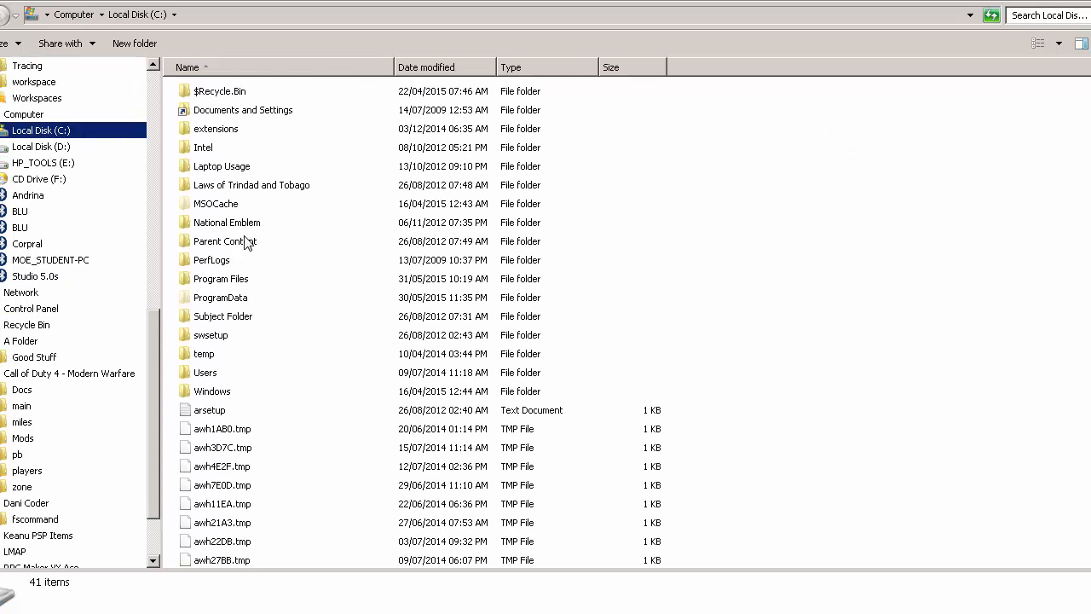
double_click(200, 281)
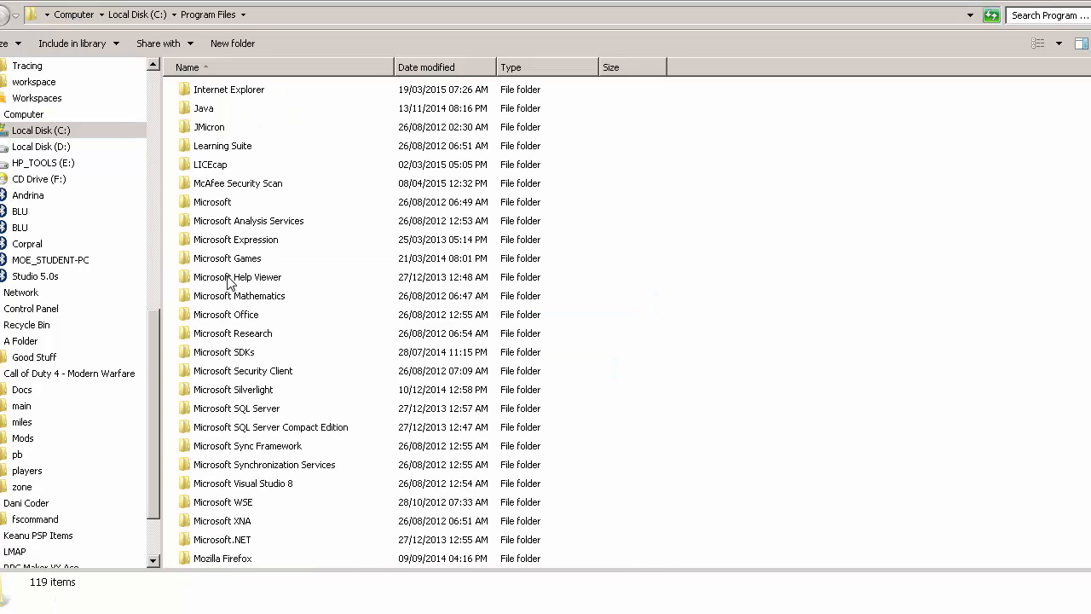
scroll(228, 283, "down", 16)
scroll(227, 247, "up", 5)
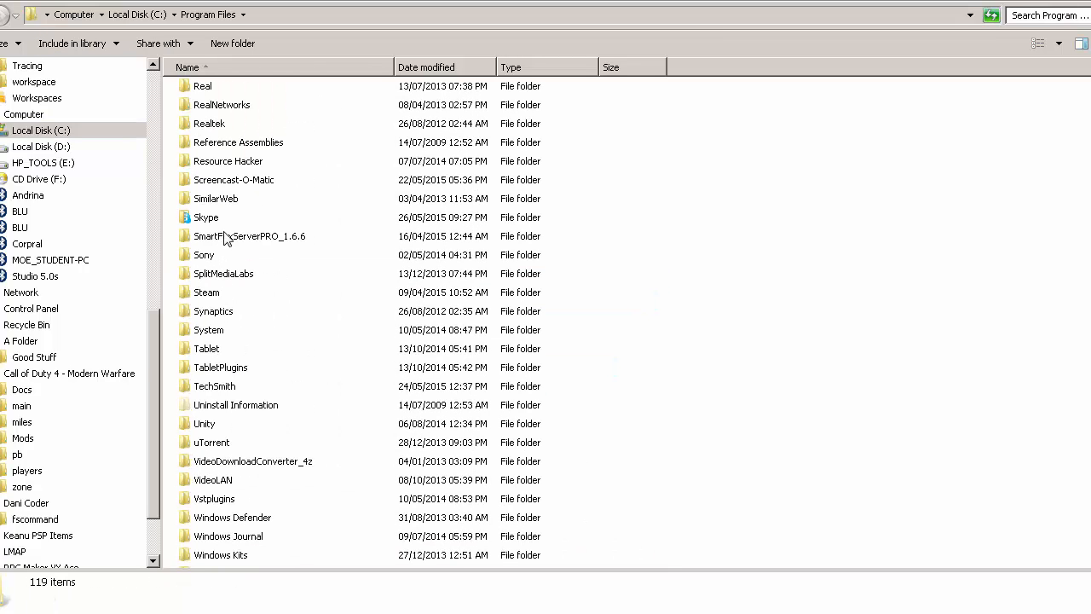
double_click(235, 241)
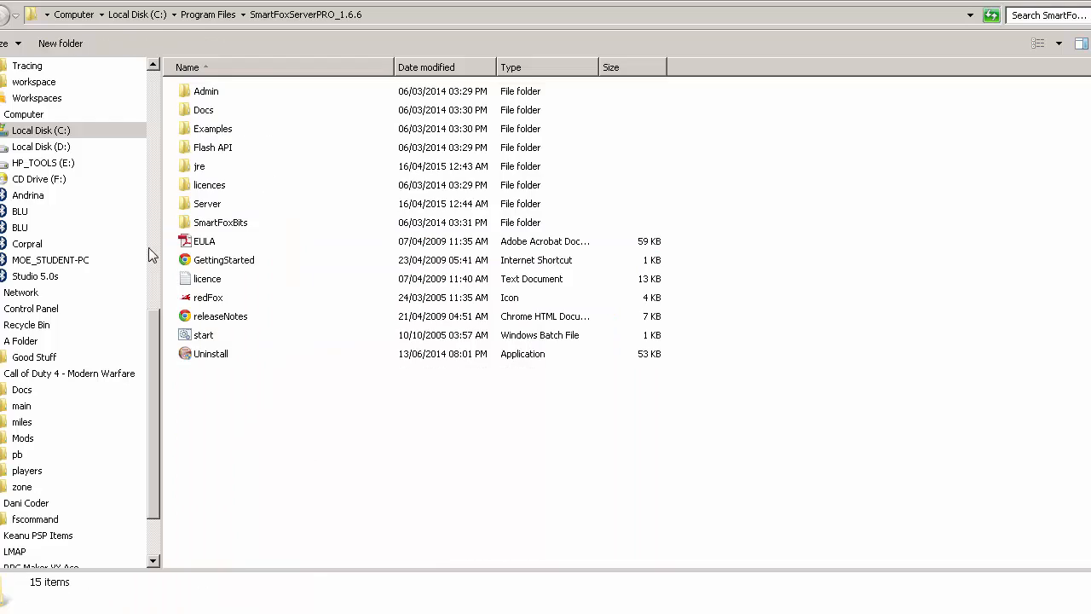
double_click(201, 93)
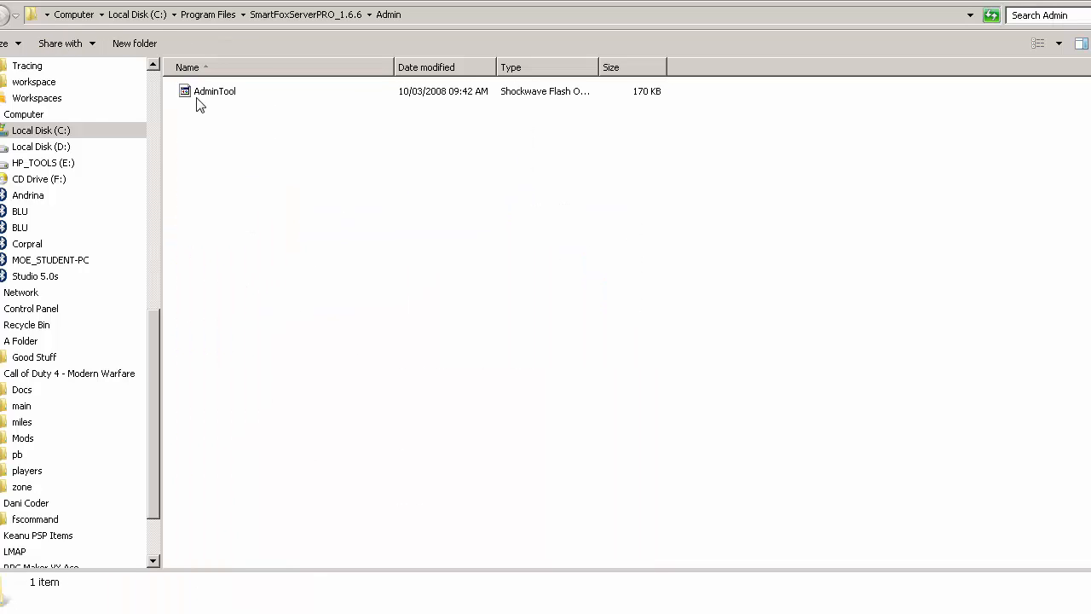
double_click(207, 94)
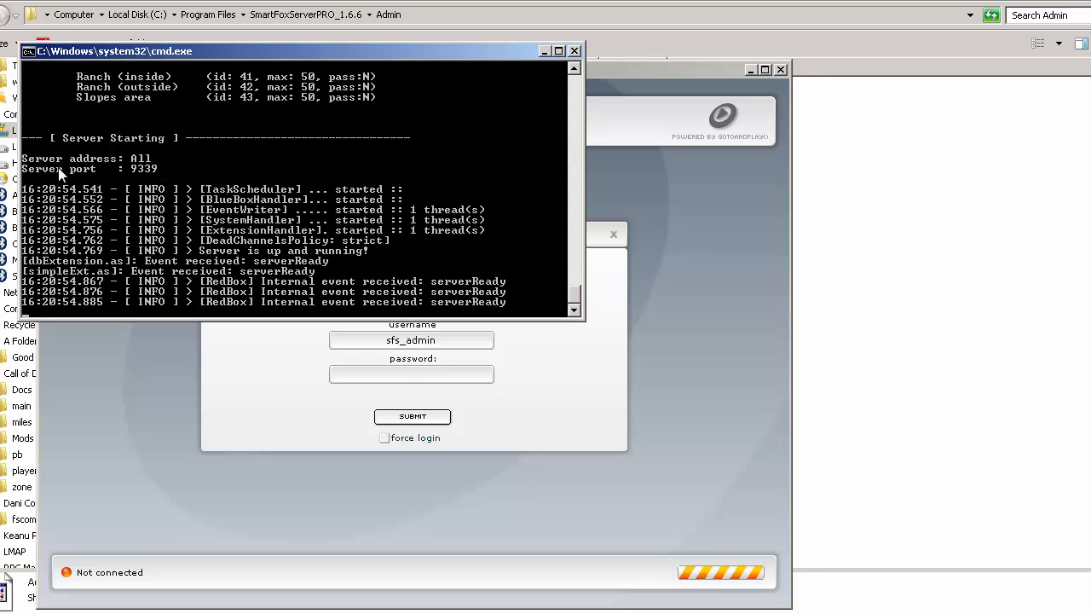
- Log in to the server at 127.0.0.1, port 9339, as sfs_admin with the administrator password, and dismiss the warning message
left_click_drag(649, 75, 673, 60)
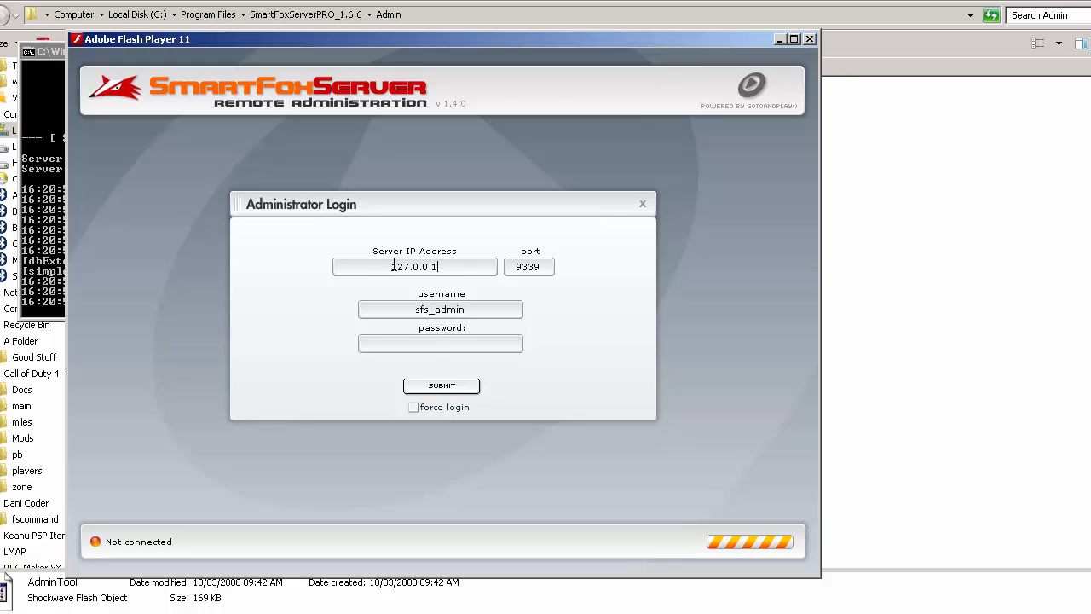
left_click_drag(393, 267, 437, 272)
key("Tab")
left_click(405, 309)
type("sfs_pass")
left_click_drag(489, 309, 446, 313)
key("ctrl+x")
key("F10")
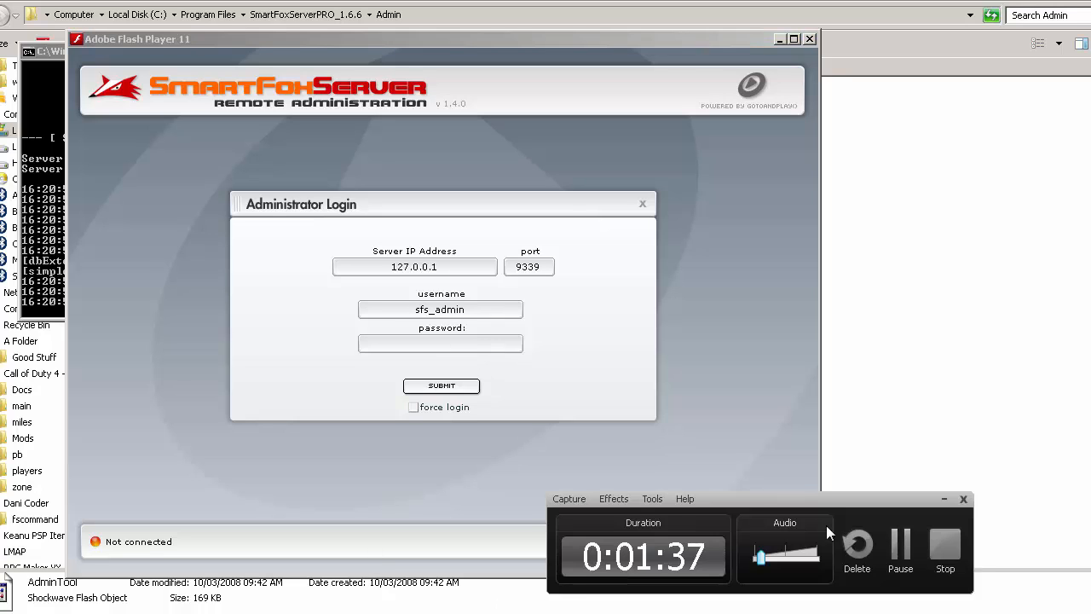
left_click(897, 546)
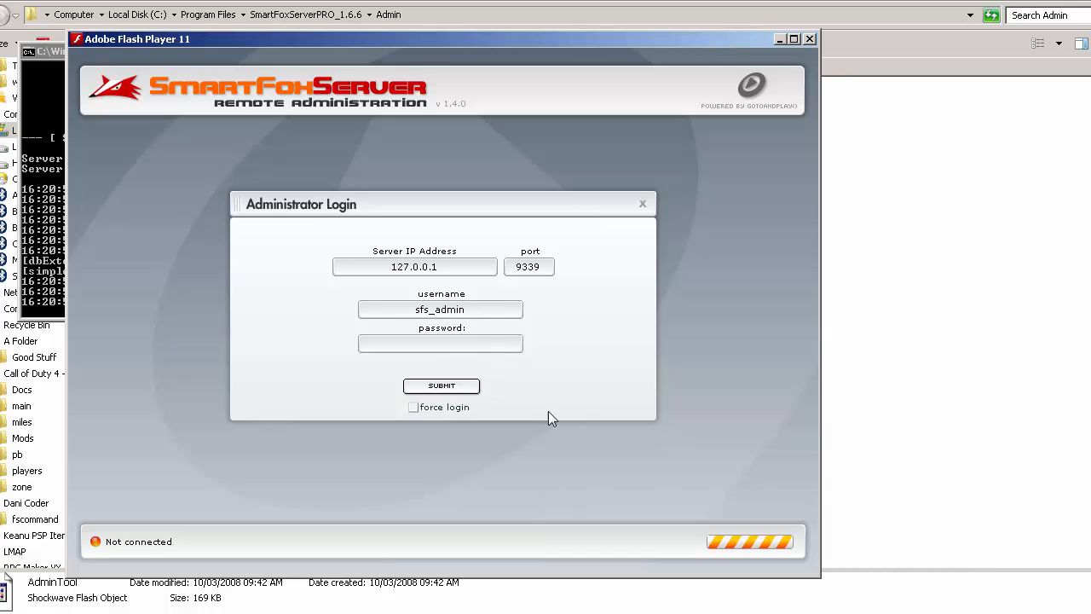
left_click(494, 348)
key("ctrl+v")
left_click(437, 390)
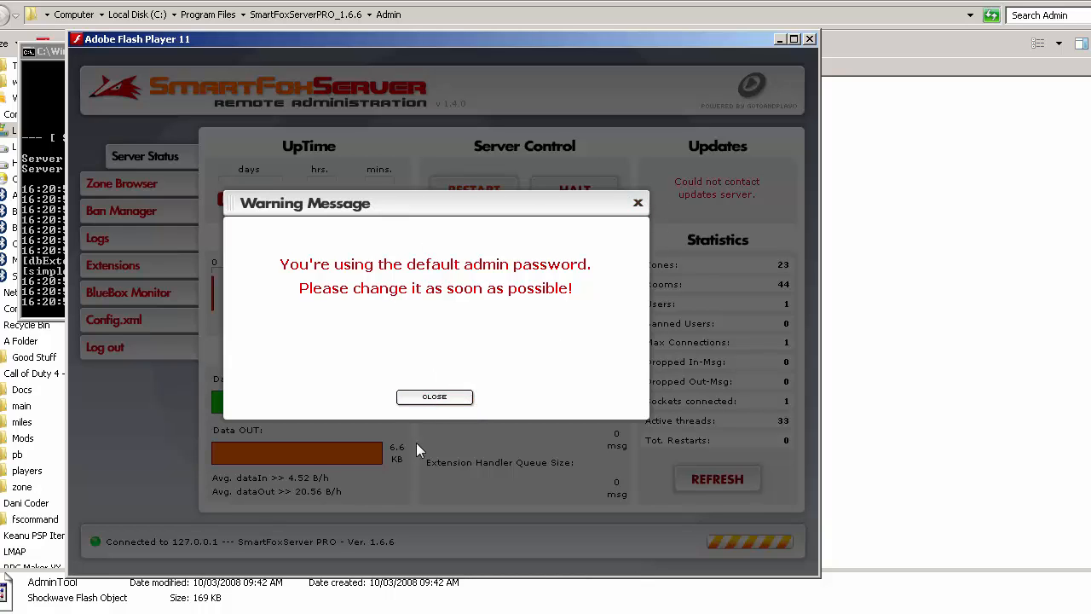
left_click(434, 397)
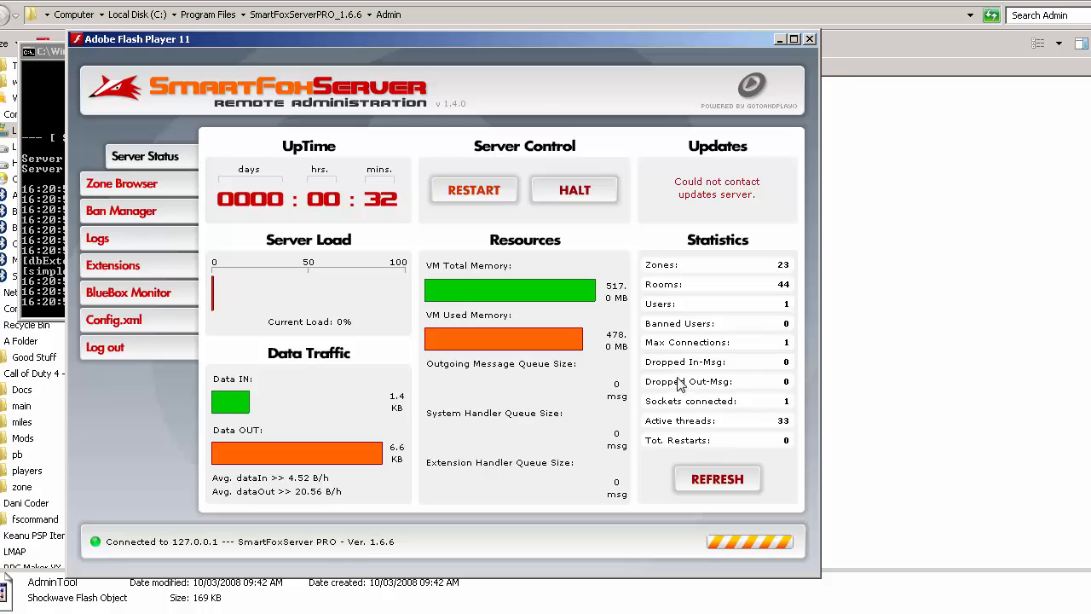
- Refresh the server status statistics and look through the zone list and the banned users and addresses
left_click(742, 482)
left_click(128, 183)
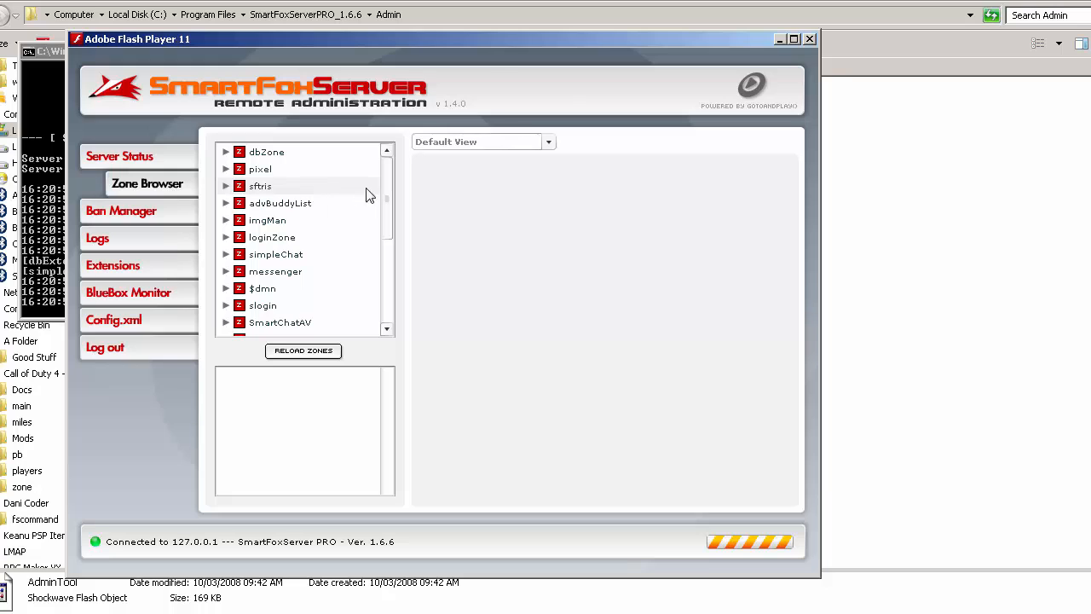
mouse_move(387, 202)
left_mouse_down()
mouse_move(394, 298)
mouse_move(391, 192)
left_mouse_up()
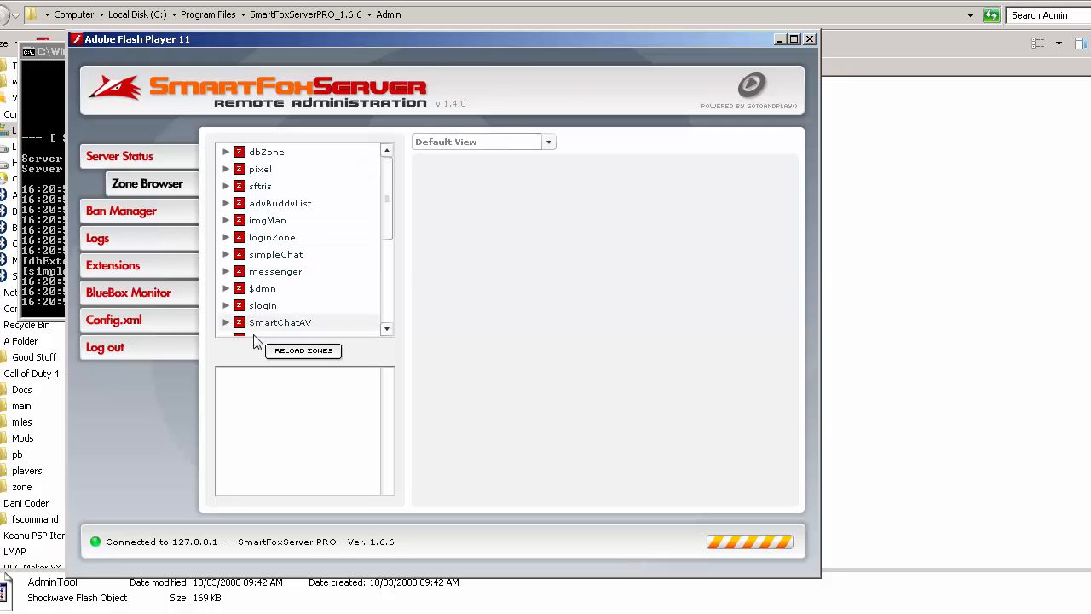
left_click(162, 220)
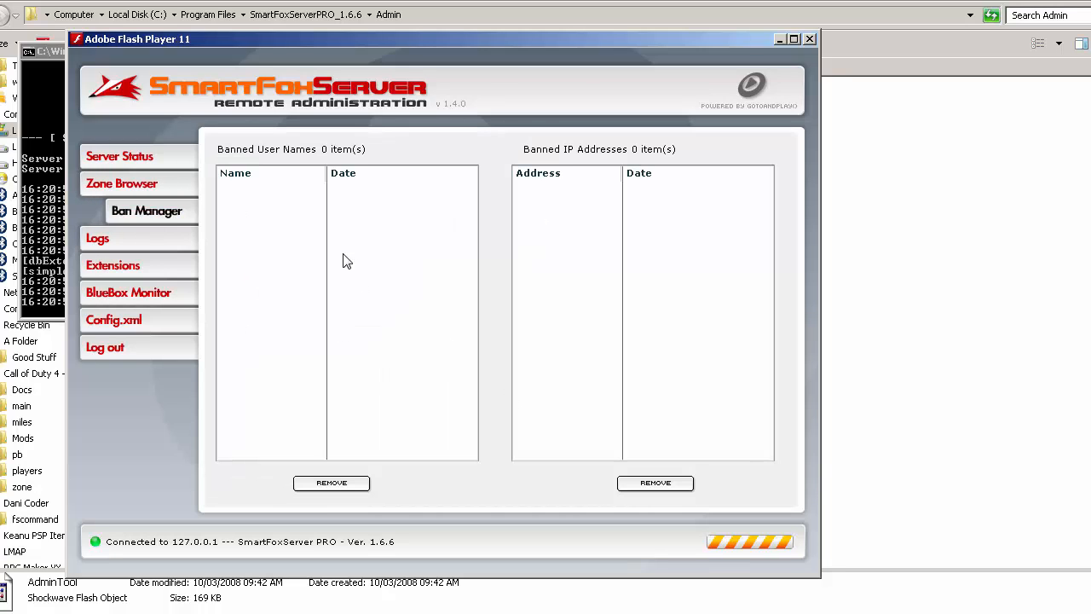
left_click(147, 162)
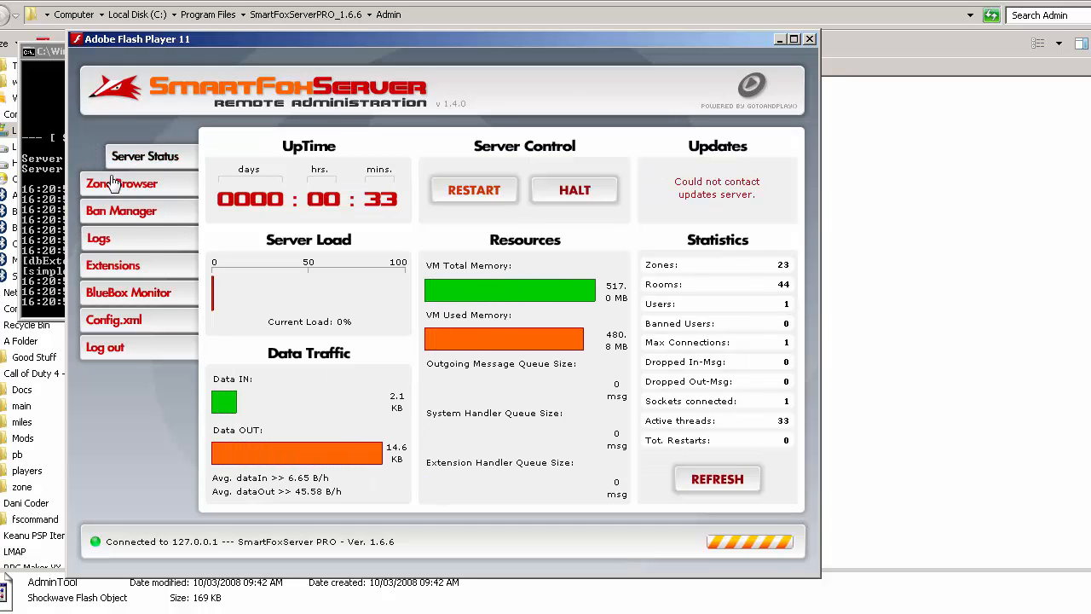
- Examine the server log entries and compare them with the output in the server's command console
left_click(141, 242)
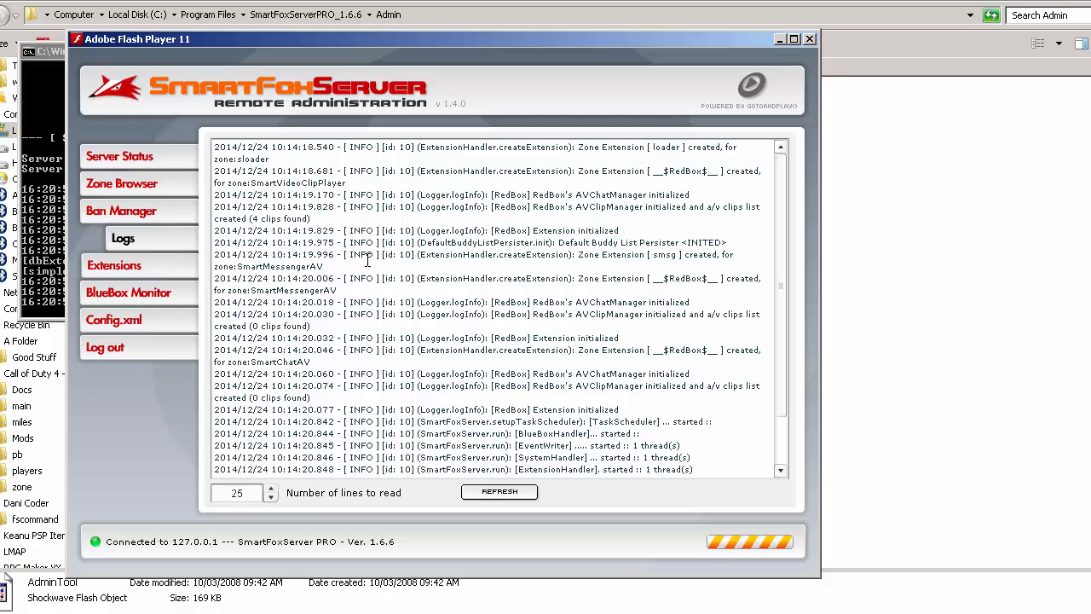
scroll(578, 324, "down", 2)
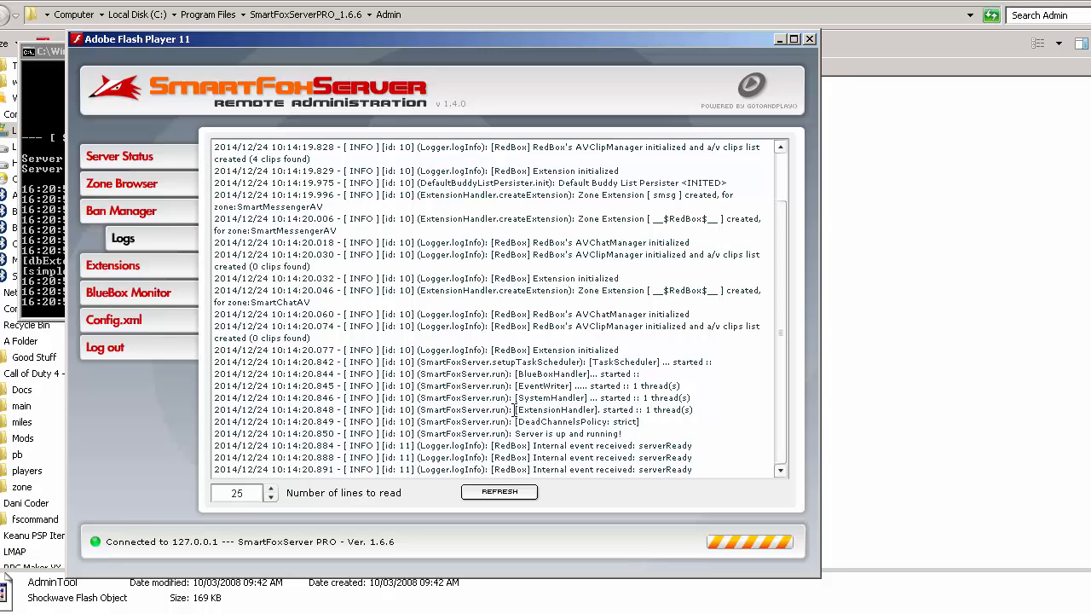
left_click(55, 58)
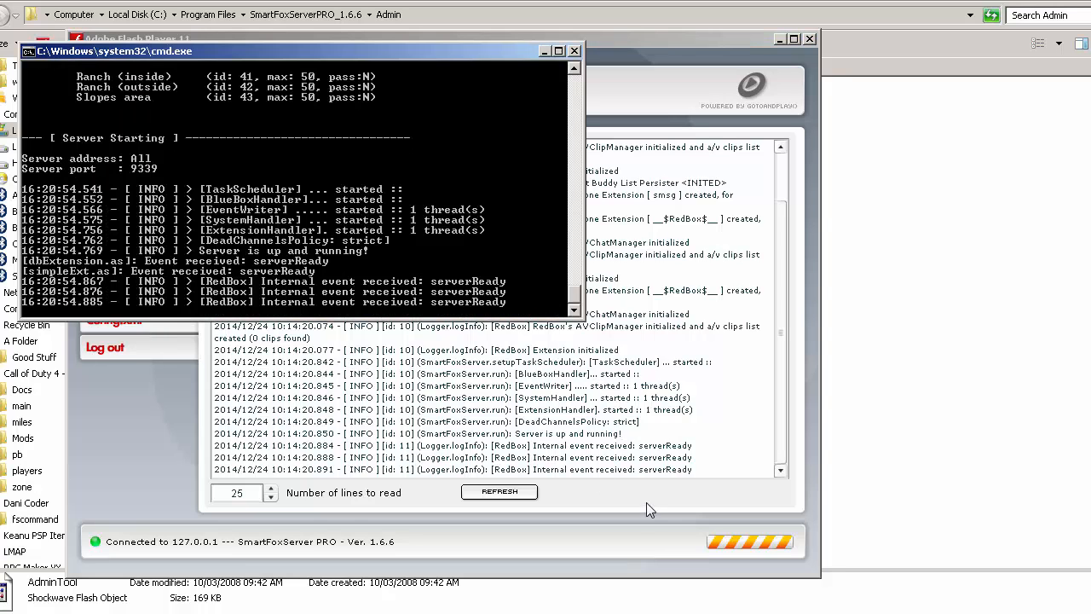
left_click(625, 452)
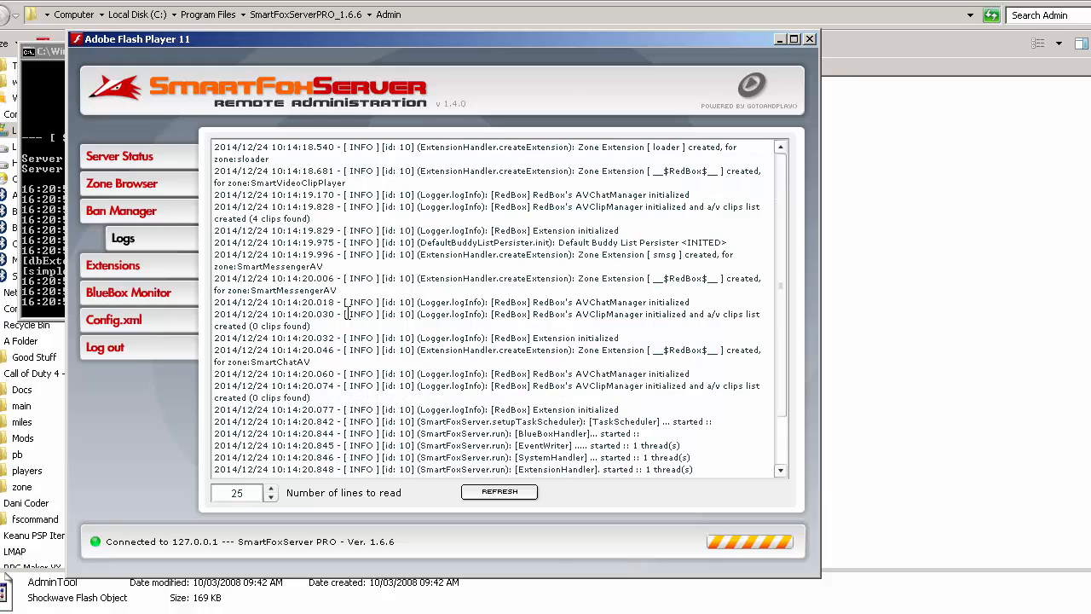
- Look through the list of server extension files and view the BlueBox Monitor
left_click(132, 266)
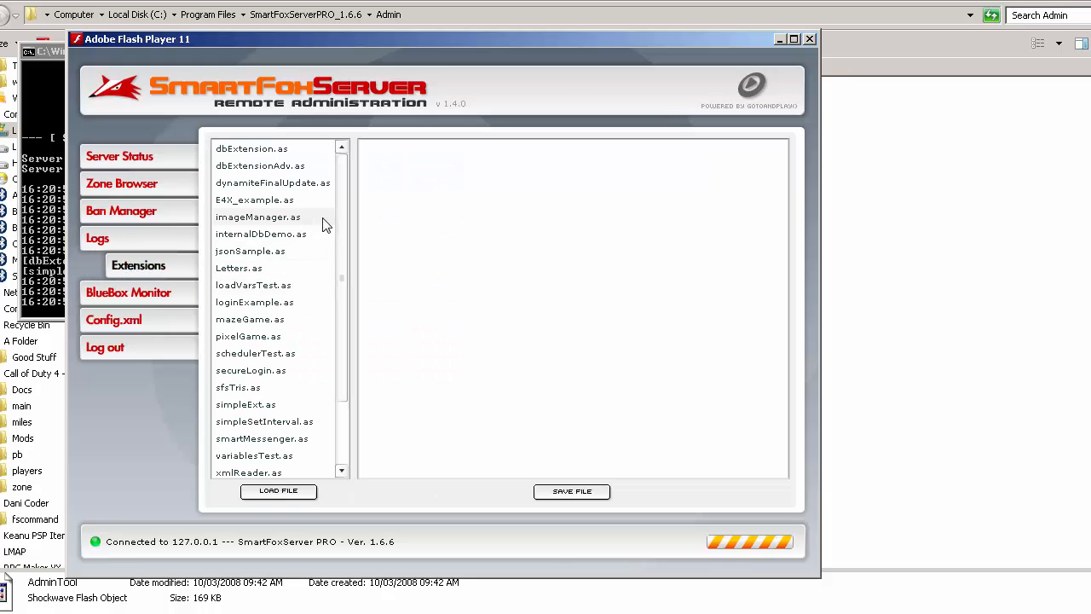
scroll(342, 235, "down", 2)
scroll(328, 271, "up", 2)
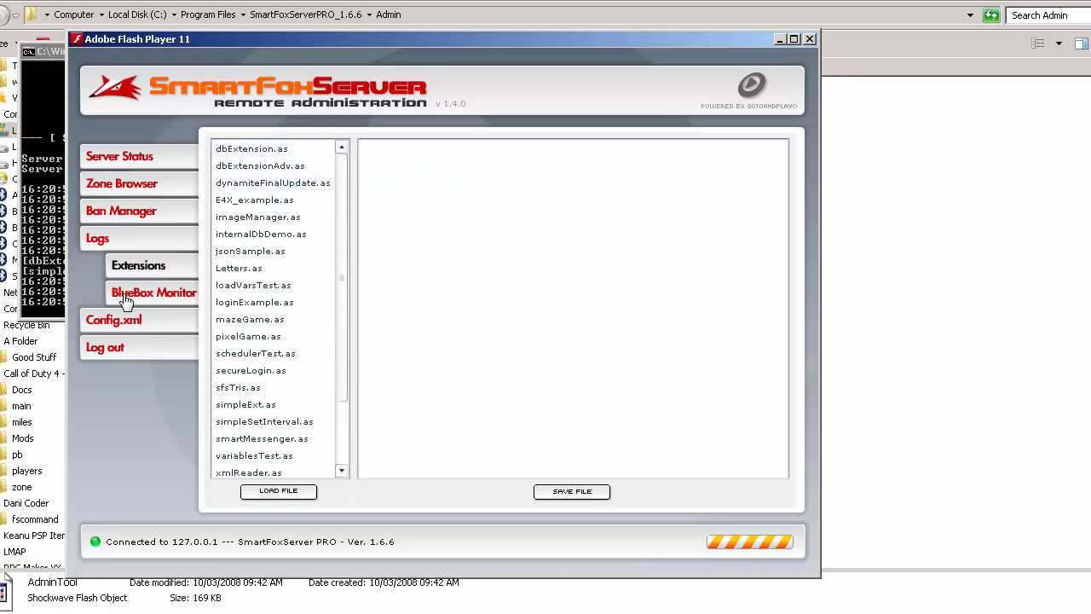
left_click(101, 294)
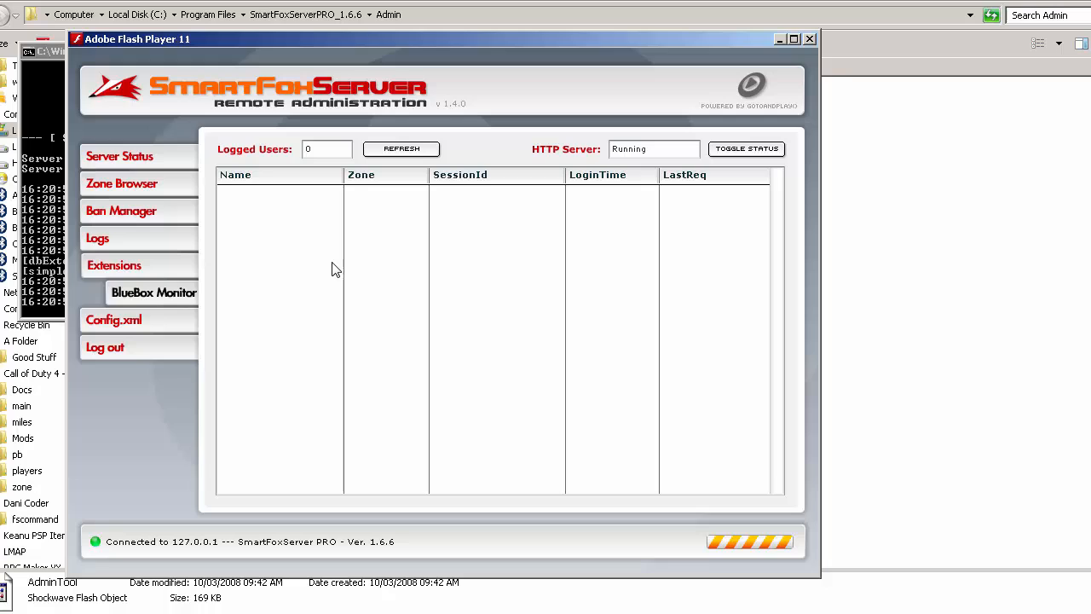
- Display the server's Config.xml and examine its header comment and the first ServerSetup entries
left_click(143, 325)
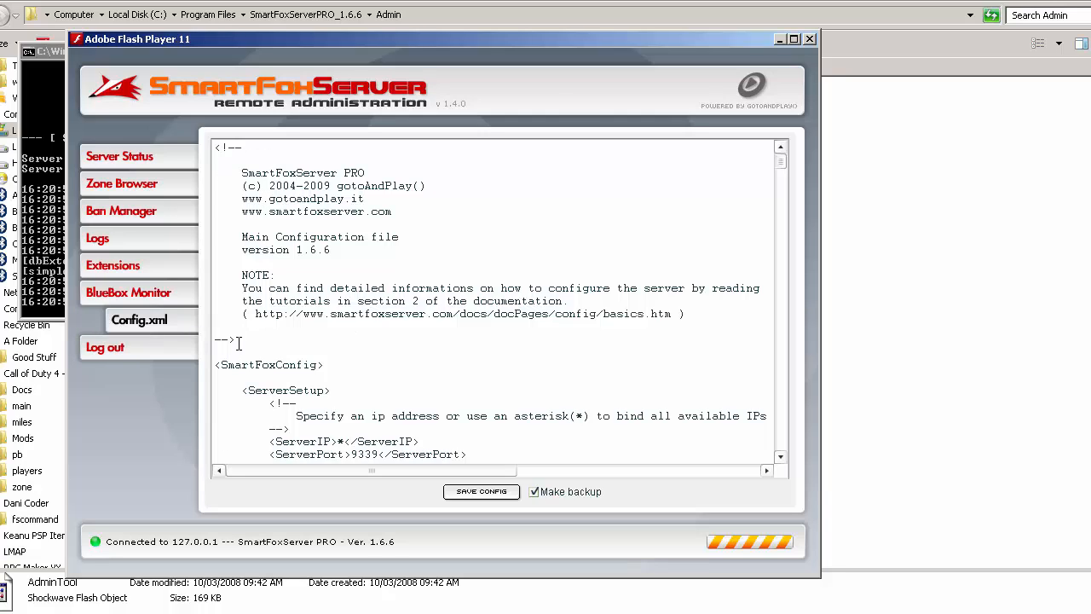
left_click_drag(213, 339, 235, 341)
mouse_move(209, 154)
left_mouse_down()
mouse_move(246, 156)
mouse_move(209, 152)
left_mouse_up()
left_click_drag(338, 324, 187, 112)
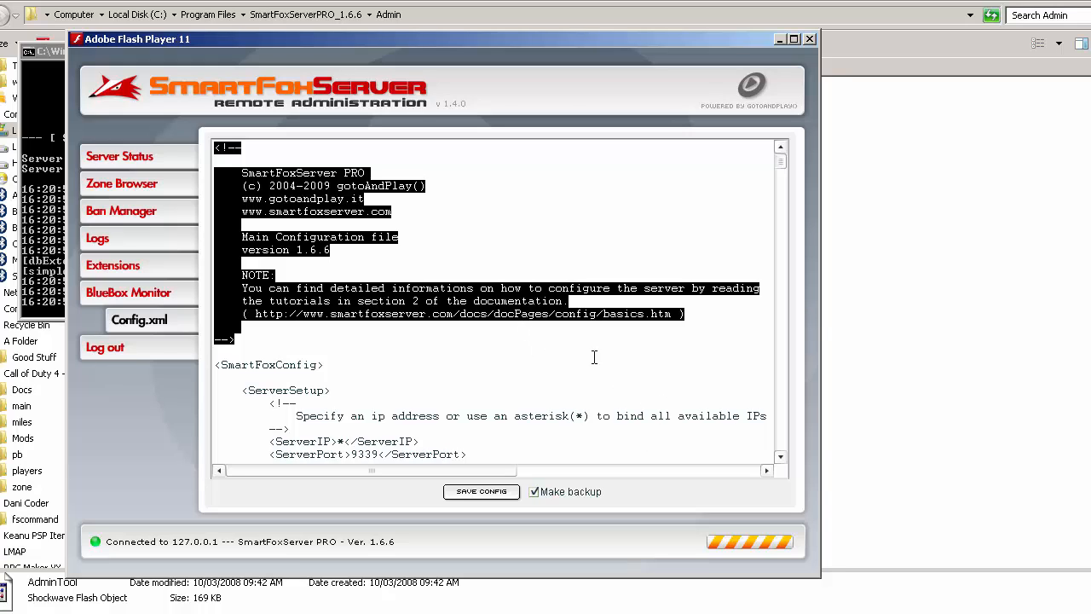
left_click(390, 279)
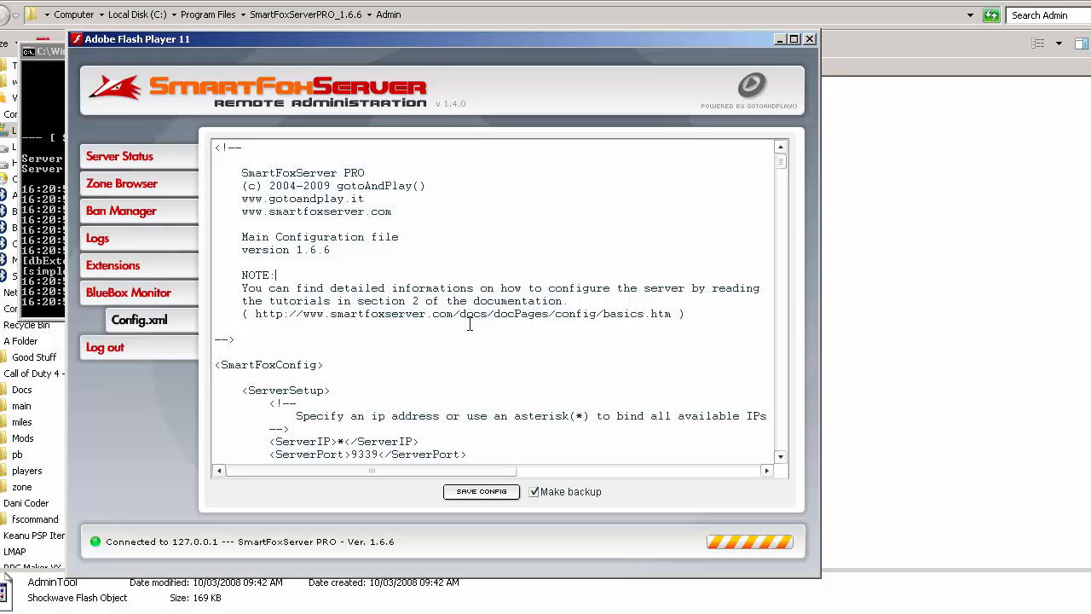
scroll(456, 331, "down", 2)
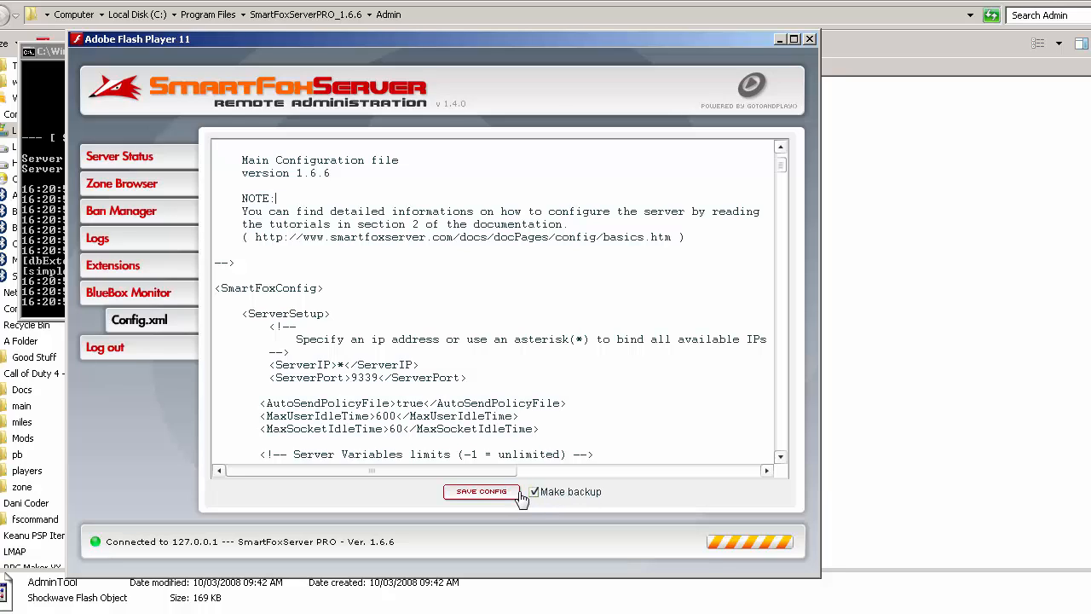
left_click(506, 495)
- Locate the config XML document in the SmartFoxServerPRO_1.6.6 Server folder using Windows Explorer, and return to the administration tool
left_click(884, 233)
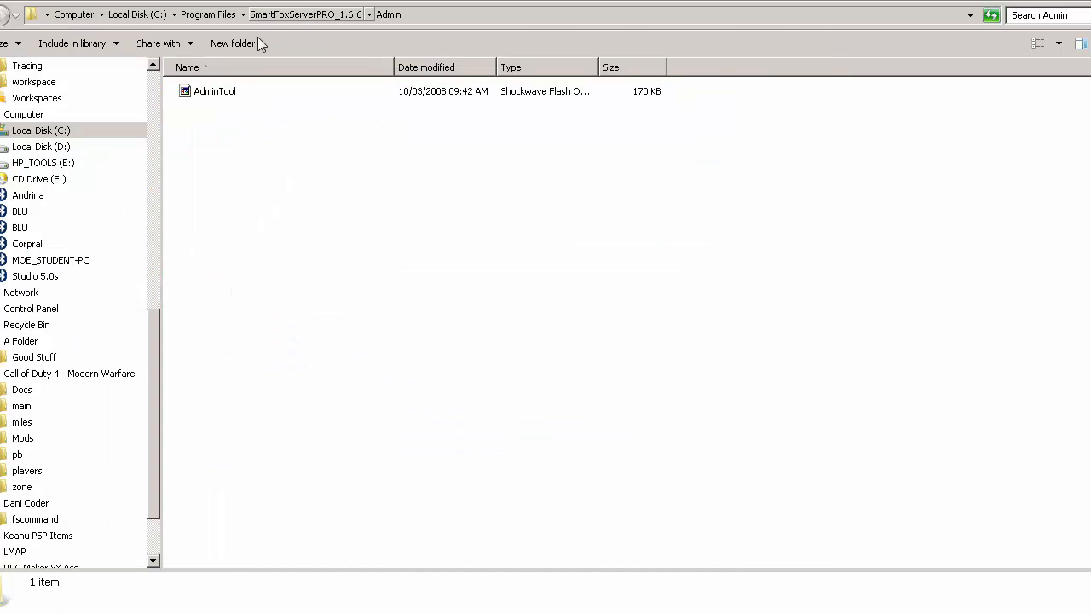
left_click(0, 15)
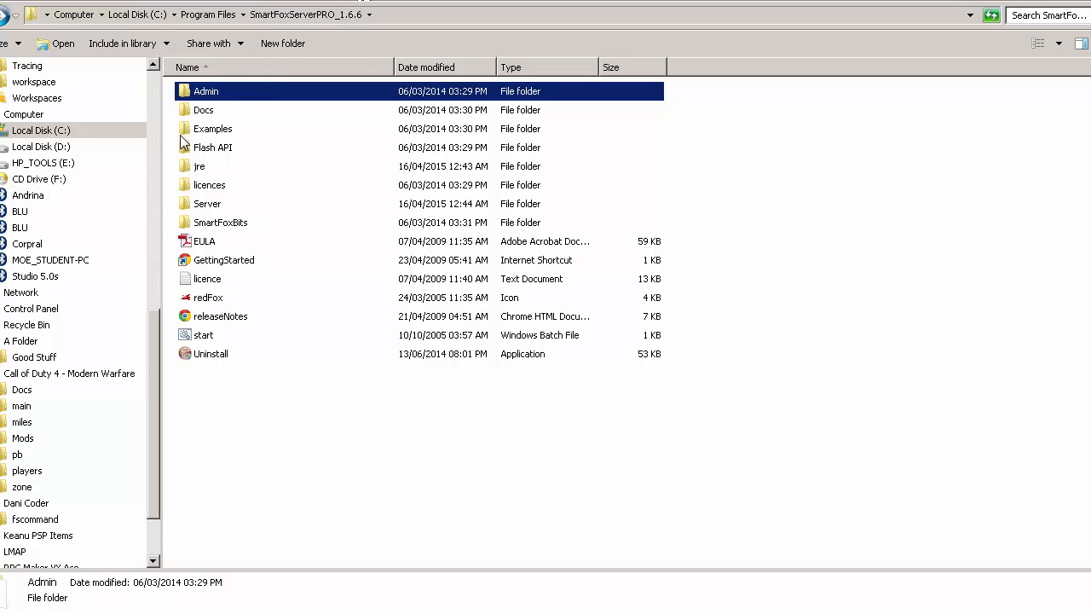
left_click(194, 207)
double_click(195, 207)
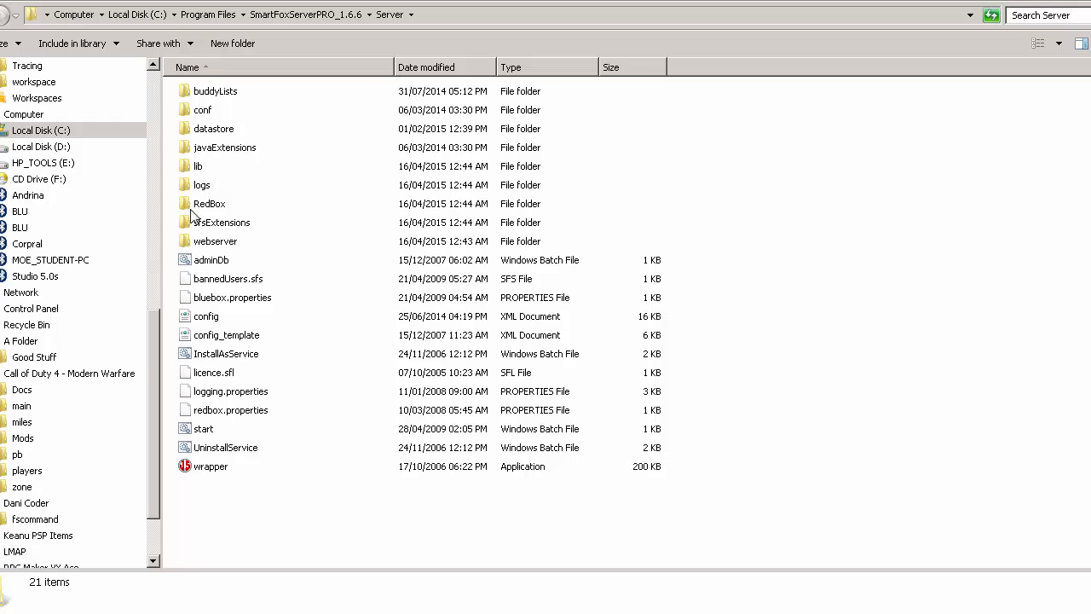
right_click(201, 322)
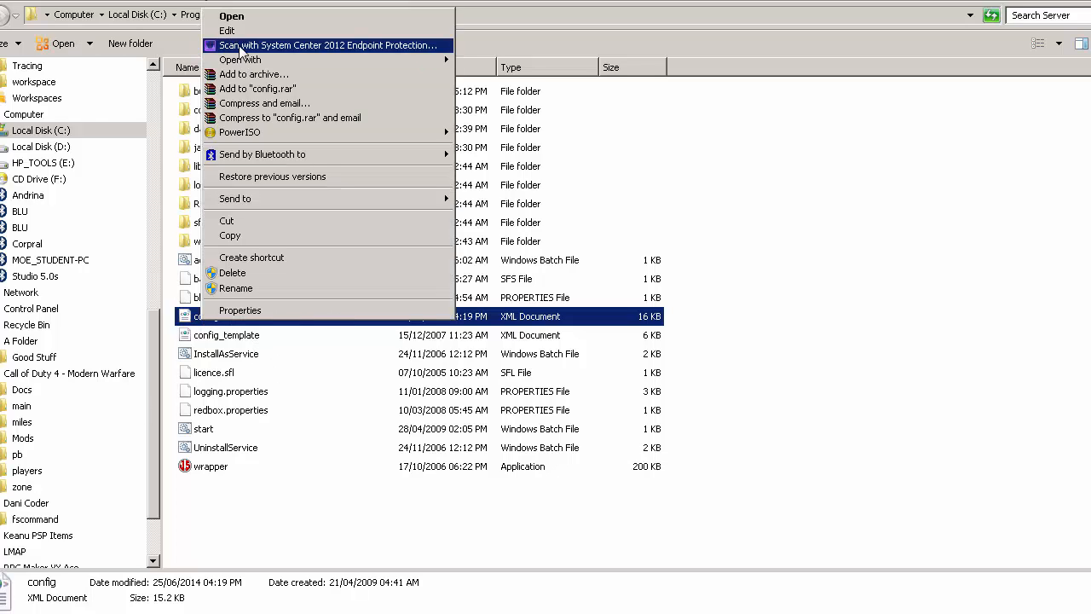
left_click(190, 337)
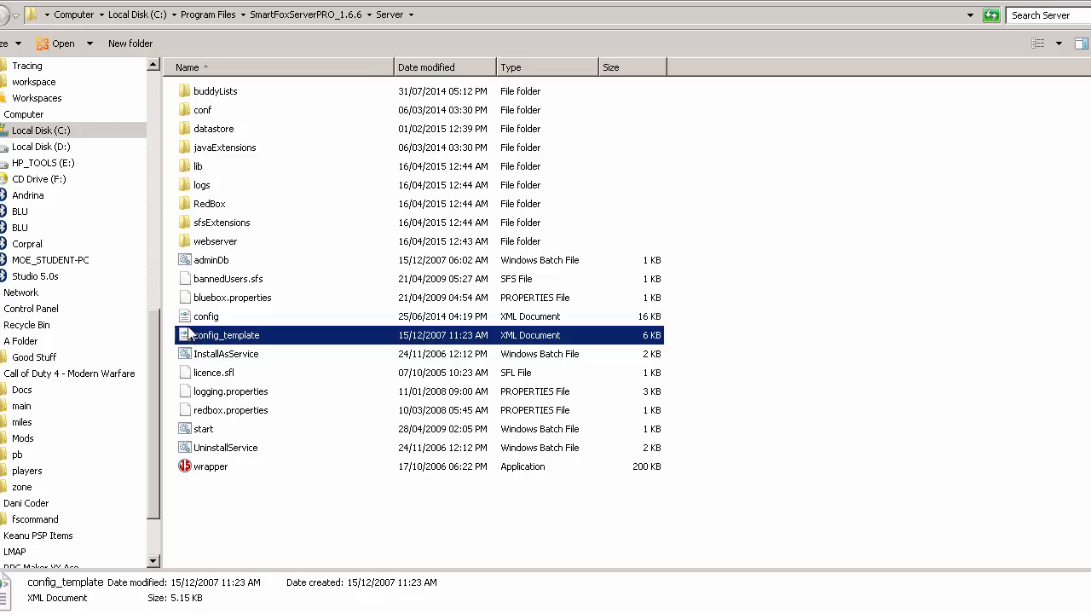
left_click(201, 317)
left_click(194, 341)
left_click(204, 323)
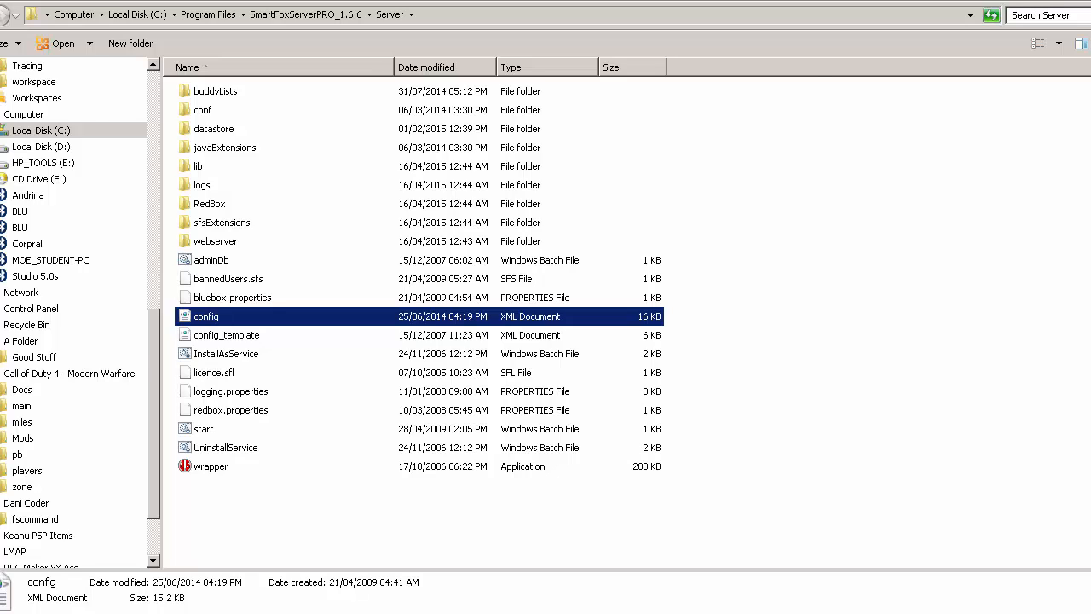
key("alt+Tab")
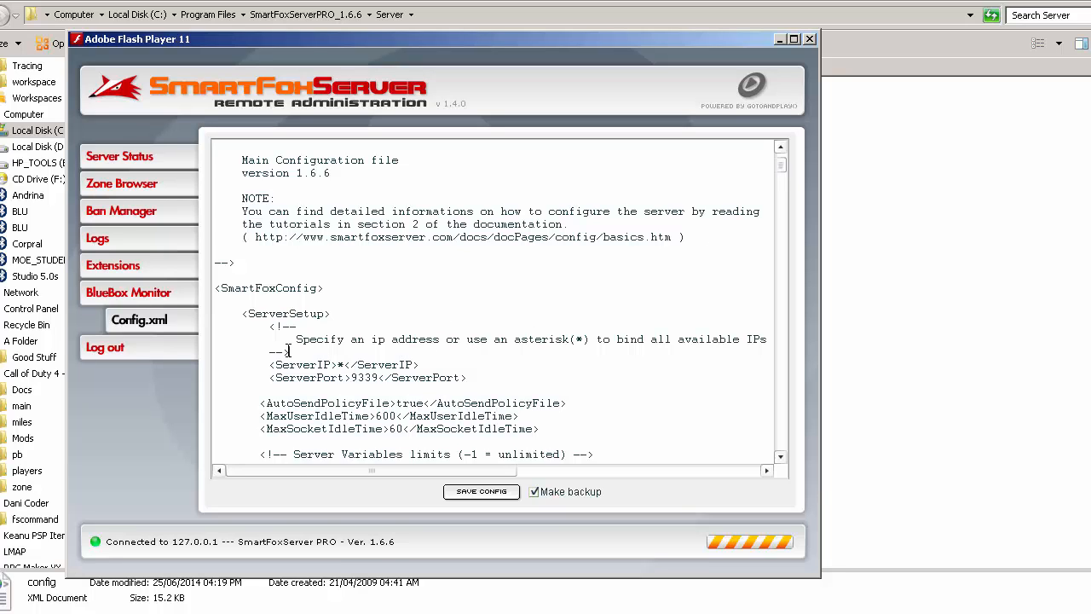
- Replace the ServerPort value in the ServerSetup section of Config.xml with 8080
scroll(287, 350, "down", 1)
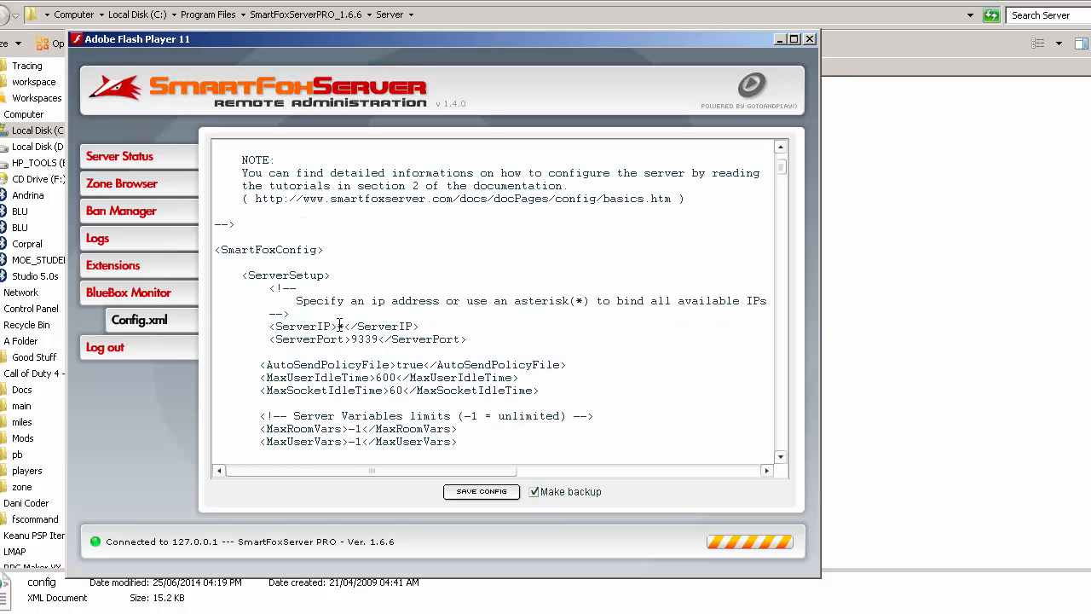
double_click(340, 326)
left_click_drag(356, 339, 385, 339)
left_click(358, 341)
left_click_drag(353, 339, 379, 341)
type("8080")
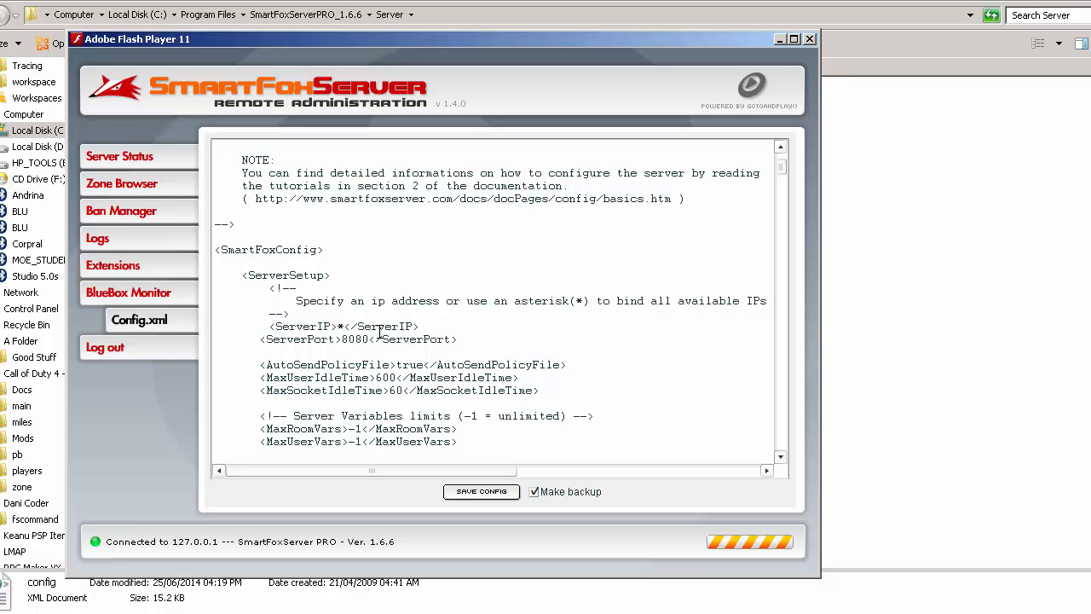
- Try a different number ending in 256 for the ServerPort value, and restore the port to 9339
key("BackSpace")
key("BackSpace")
key("BackSpace")
key("BackSpace")
type("256")
key("BackSpace")
key("BackSpace")
key("BackSpace")
type("9339")
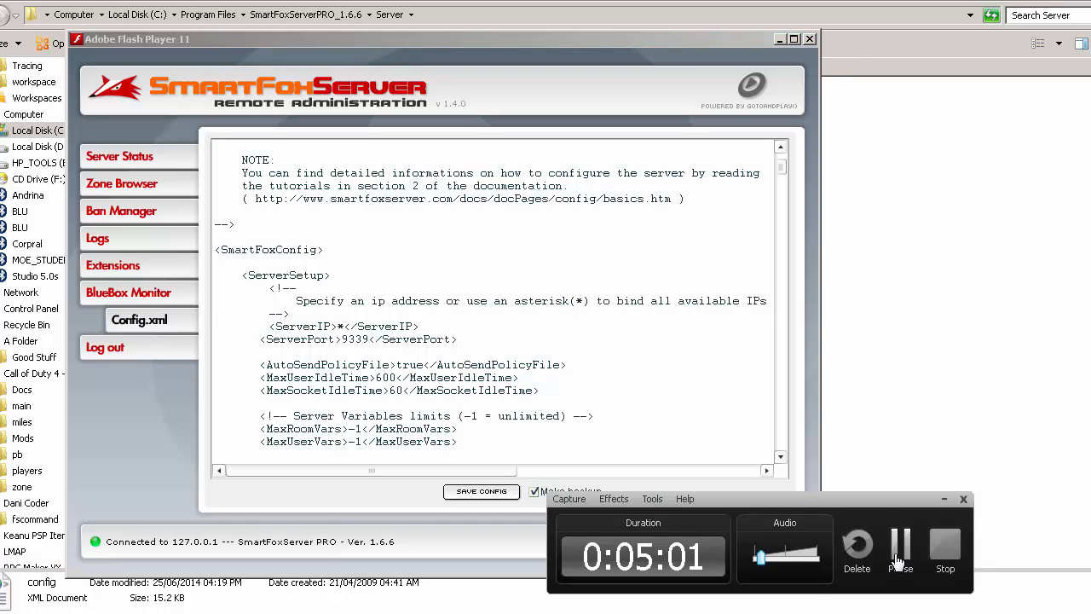
- Examine the AutoSendPolicyFile, idle time and user variable entries, including the comment markers around the Server Variables limits note
left_click(597, 383)
scroll(308, 367, "down", 2)
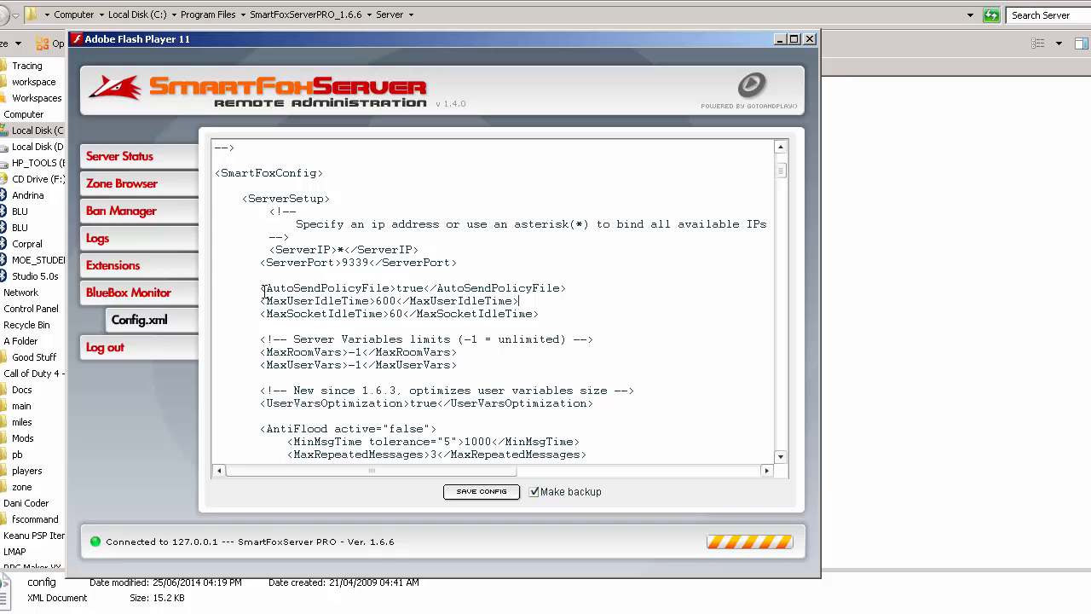
left_click_drag(264, 291, 376, 286)
left_click(376, 291)
scroll(361, 300, "down", 3)
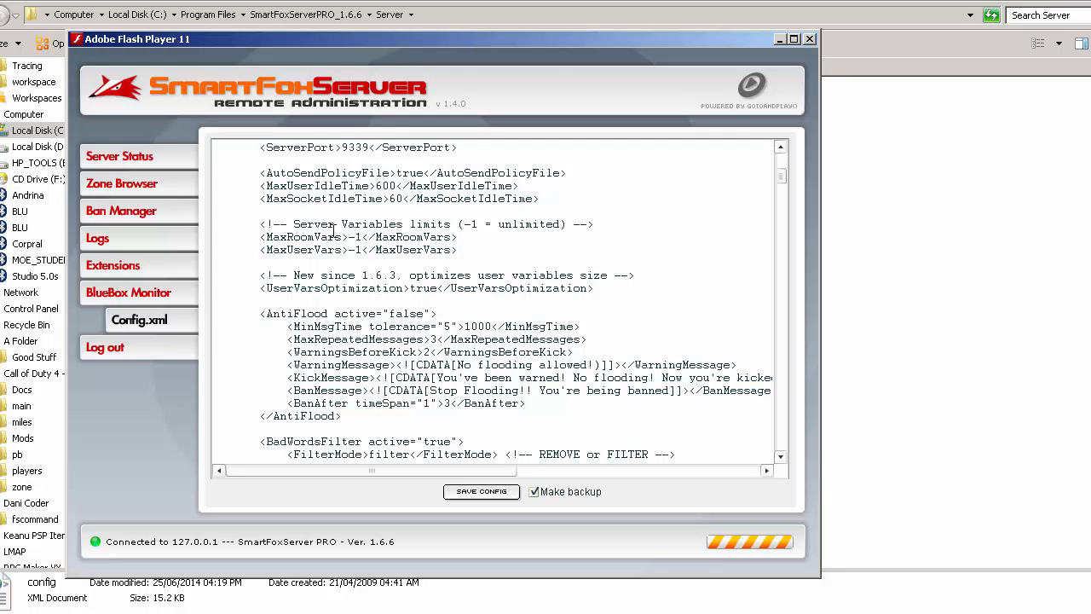
left_click_drag(272, 224, 491, 217)
left_click(474, 223)
left_click_drag(261, 225, 288, 225)
left_click_drag(570, 224, 602, 227)
left_click(524, 290)
scroll(294, 322, "down", 2)
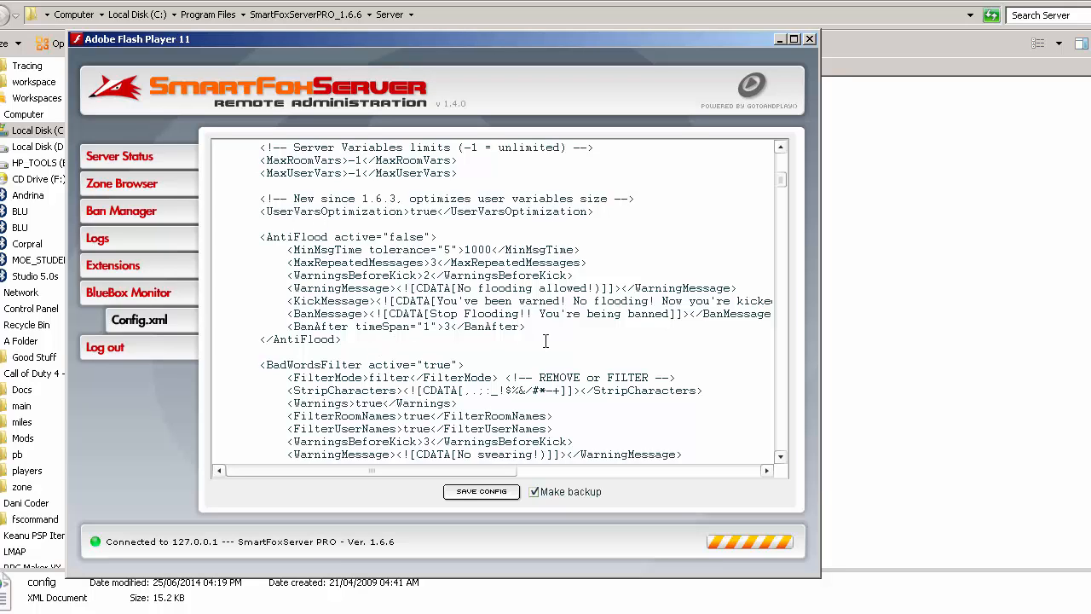
- Try adding a copied badWord entry reading "bad" at the end of the BadWordsList, and delete it again
scroll(546, 341, "down", 1)
scroll(393, 305, "down", 2)
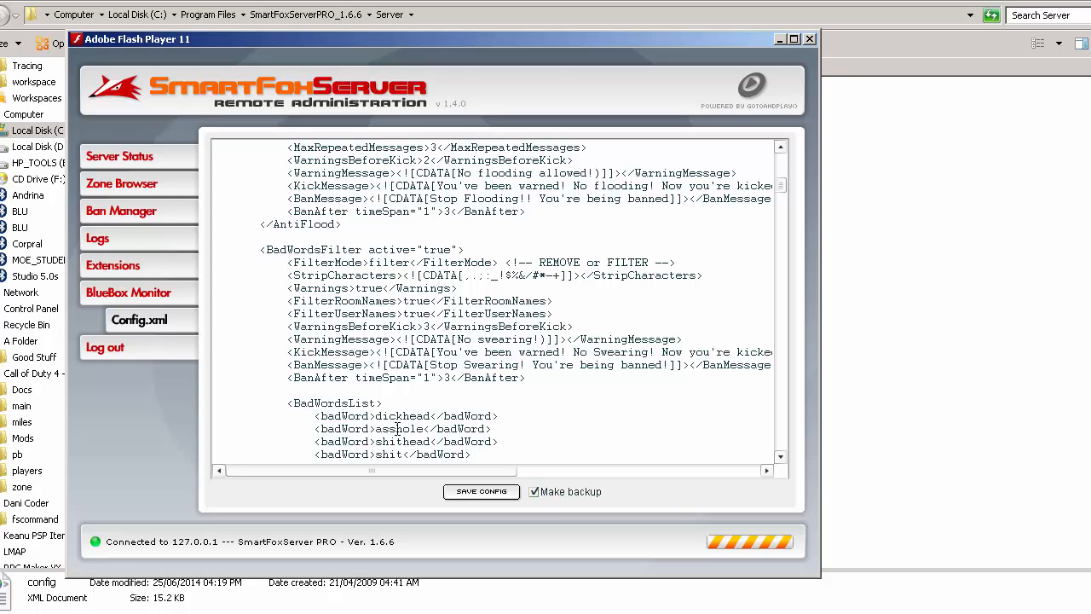
scroll(434, 437, "down", 5)
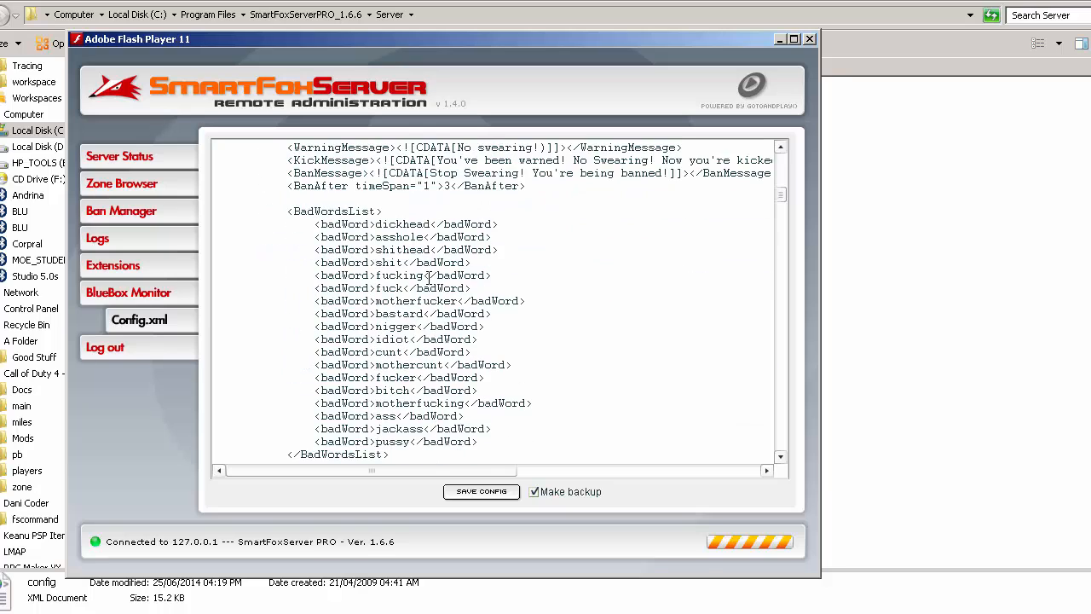
scroll(433, 338, "down", 1)
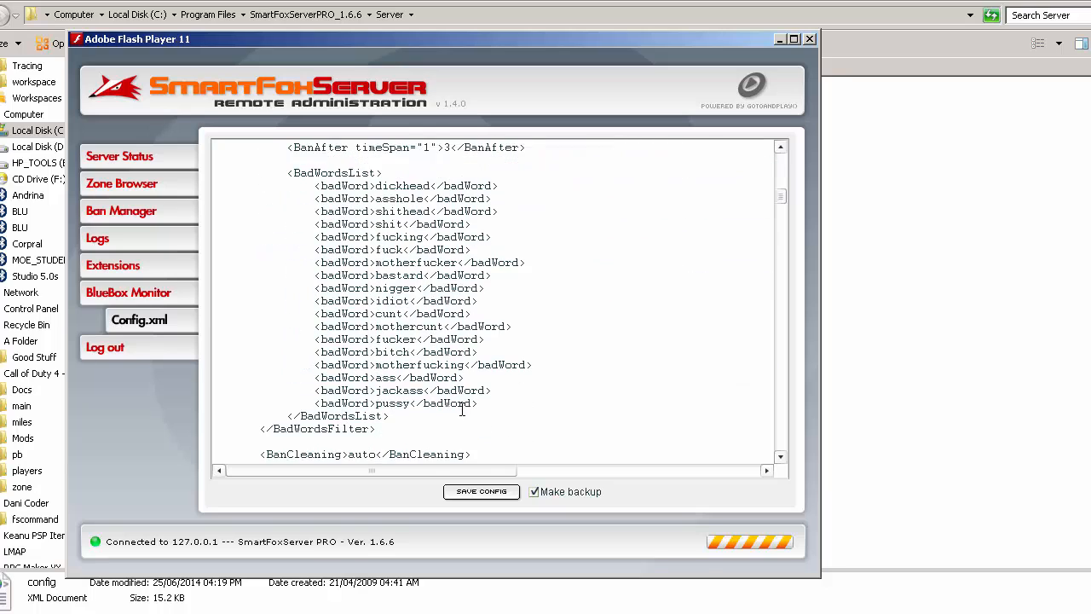
left_click_drag(480, 402, 522, 393)
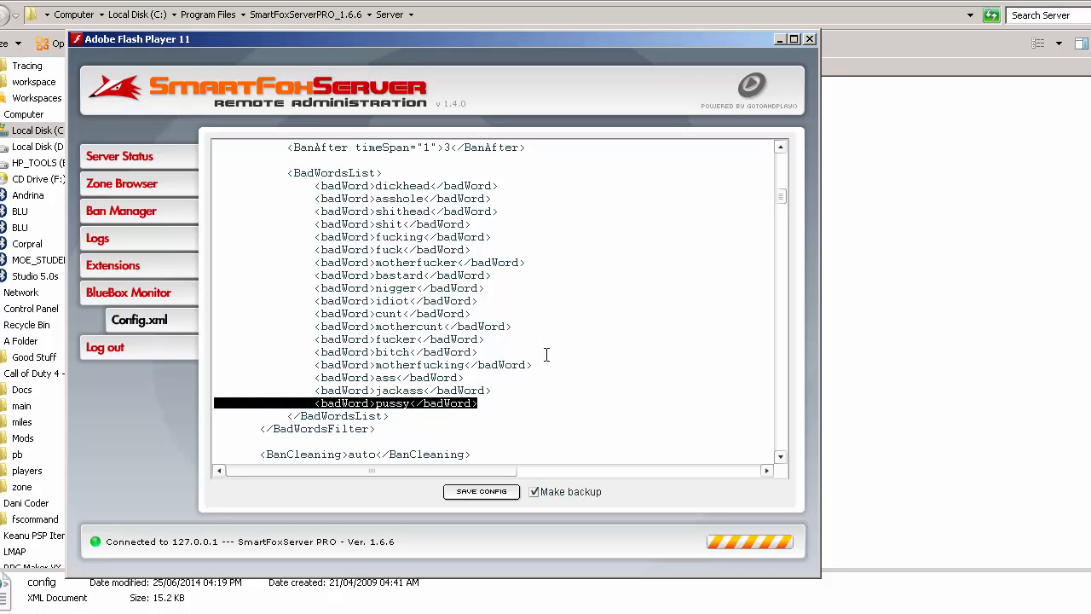
key("ctrl+c")
left_click(491, 403)
key("ctrl+v")
left_click_drag(378, 416, 489, 405)
type("bad")
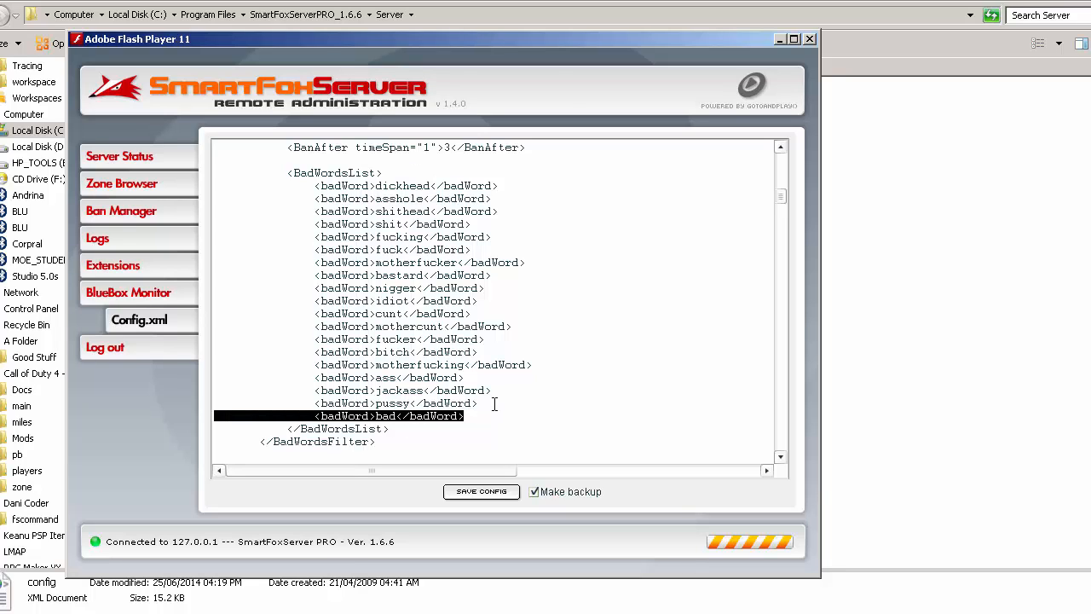
key("Delete")
- Examine the BadWordsFilter settings in the configuration, including the filter's active attribute
scroll(509, 418, "up", 5)
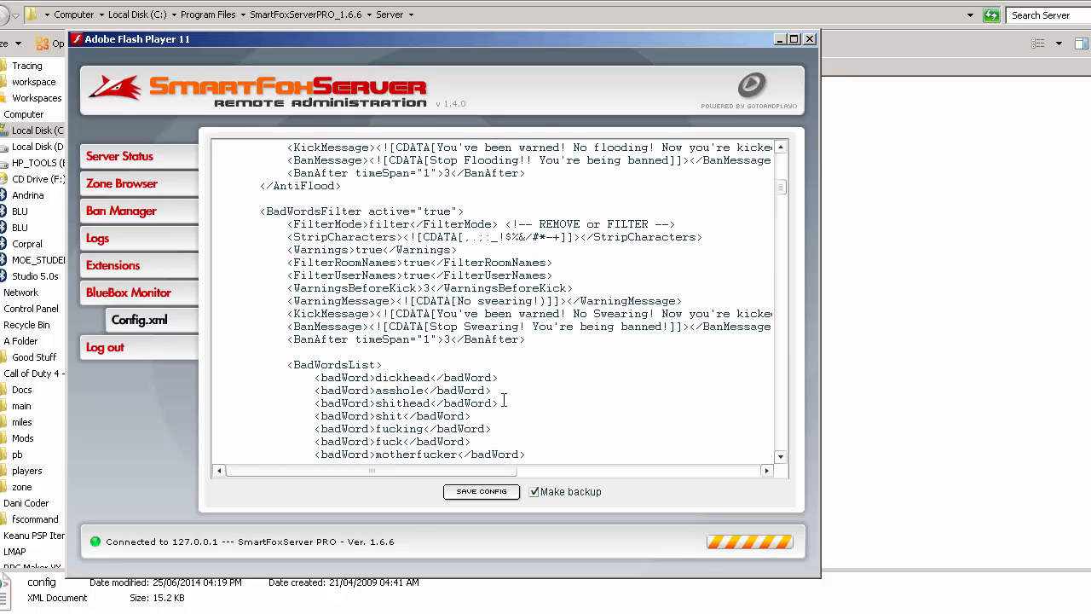
scroll(503, 397, "up", 2)
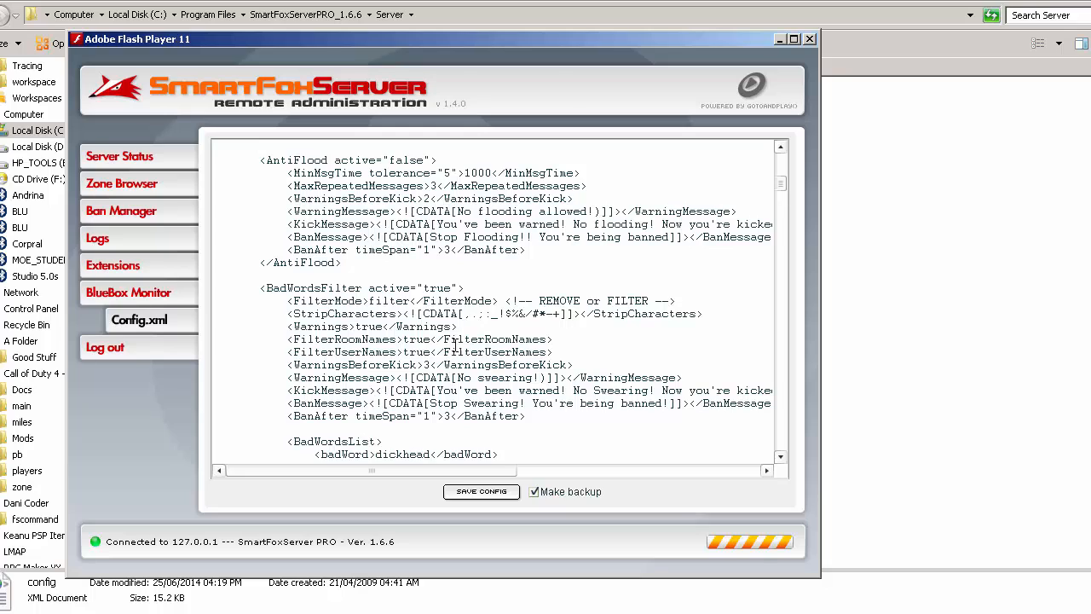
left_click_drag(279, 292, 309, 292)
left_click(339, 289)
left_click_drag(424, 288, 450, 290)
- Examine the ban, thread, message queue and log size entries and the list of available logging levels
scroll(582, 307, "down", 3)
scroll(567, 315, "down", 12)
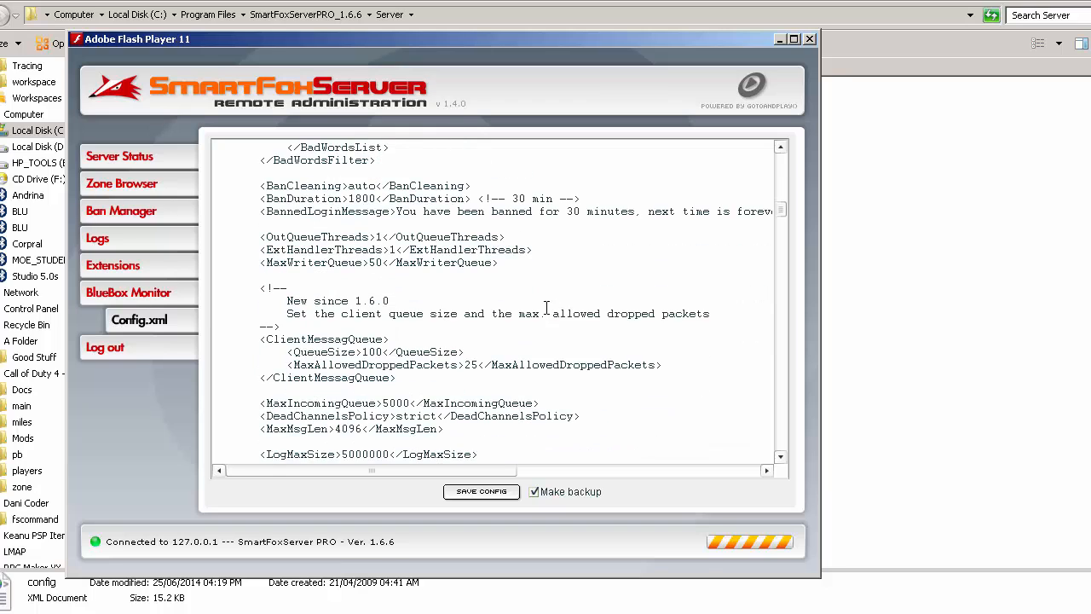
scroll(499, 328, "down", 1)
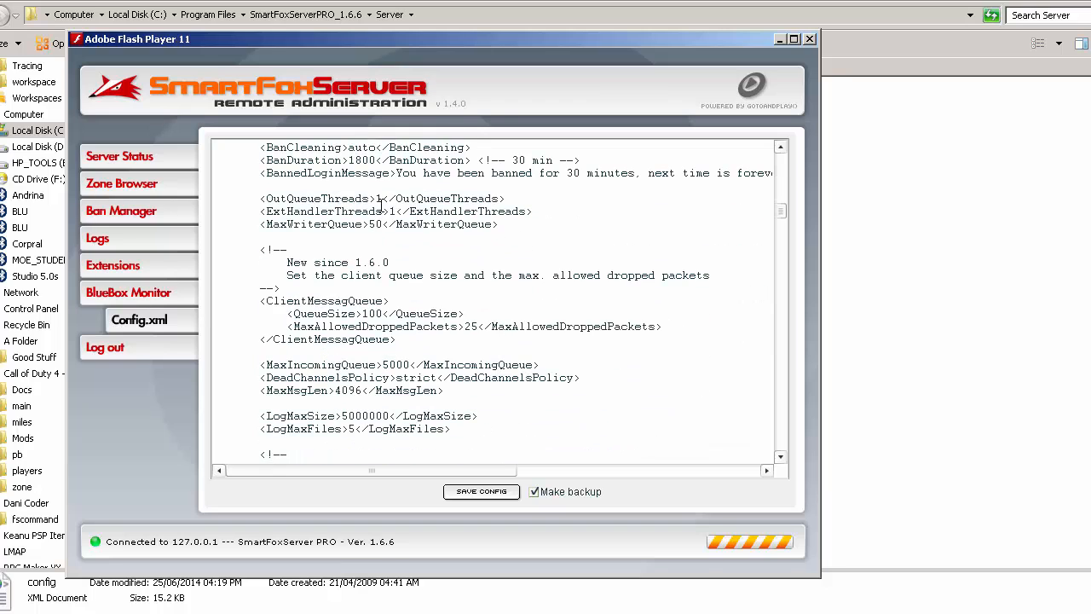
scroll(343, 228, "down", 1)
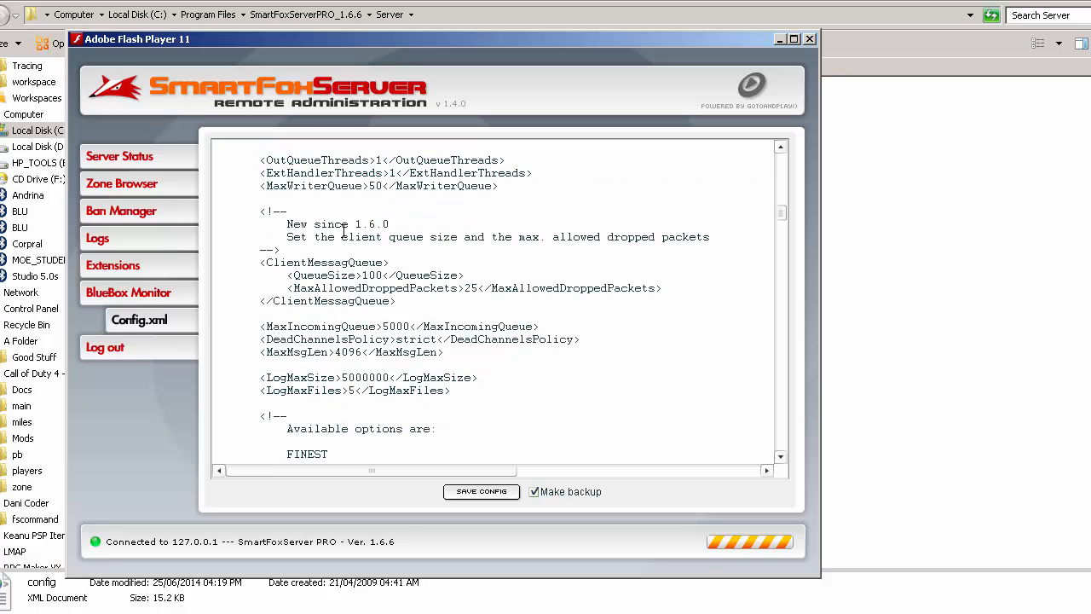
scroll(363, 327, "down", 1)
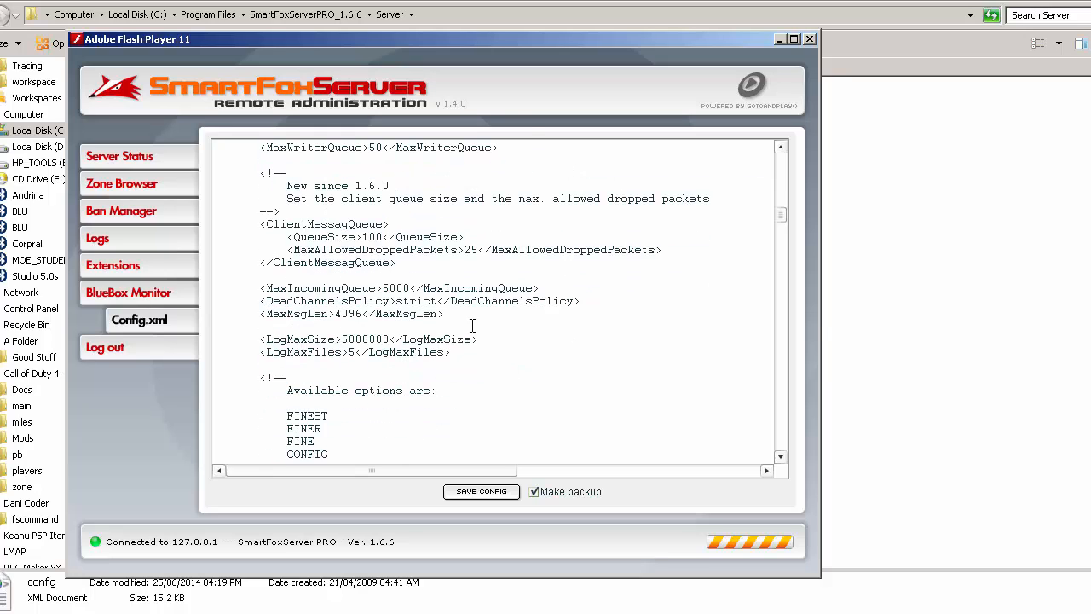
scroll(389, 303, "down", 5)
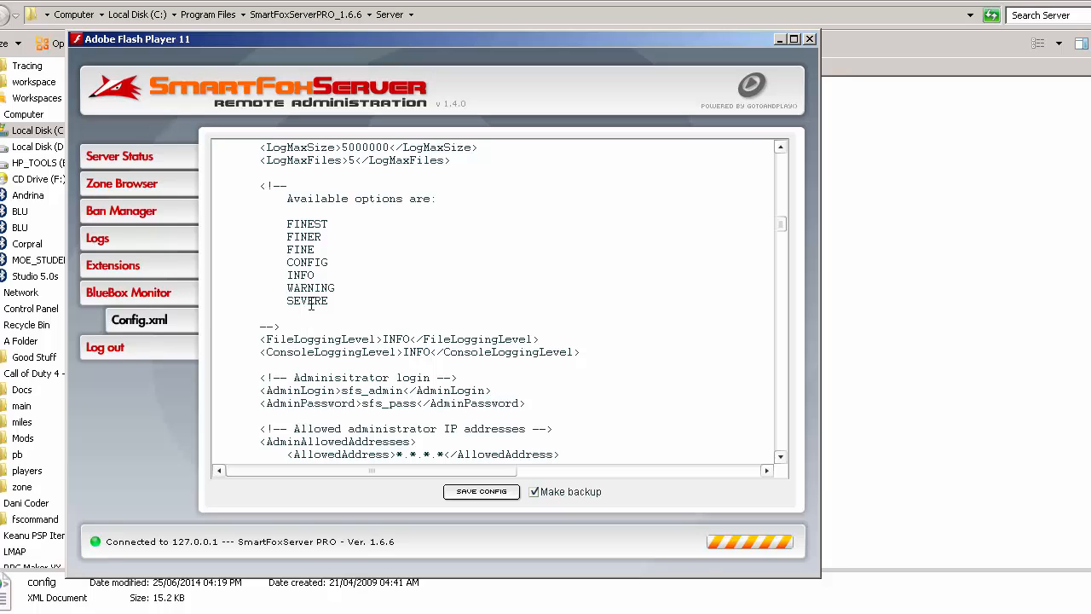
- Replace the default AdminLogin and AdminPassword values with the administrator's own login name and password
scroll(376, 404, "down", 2)
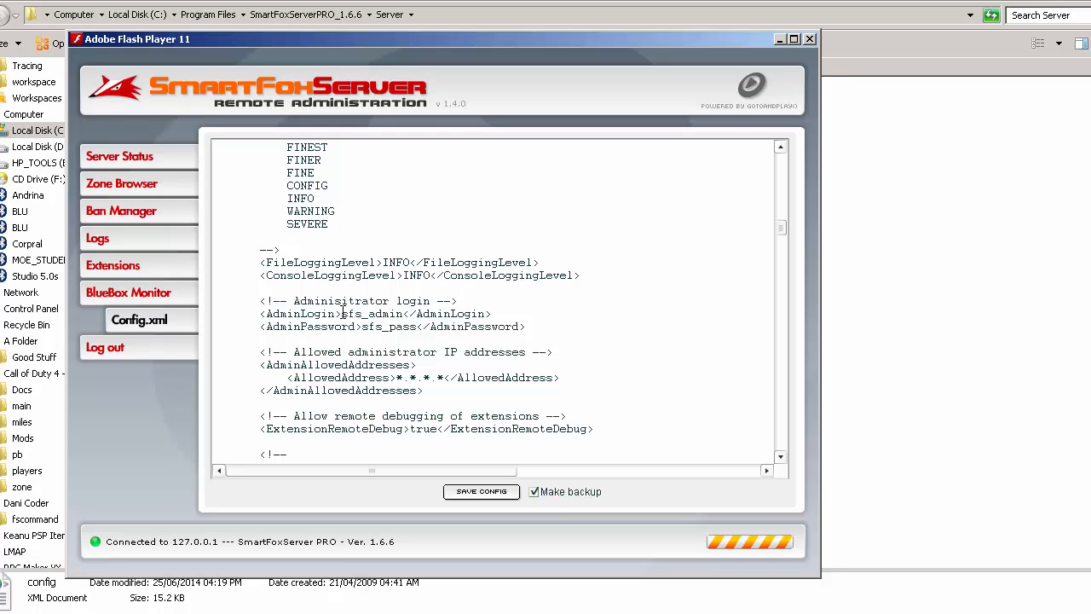
left_click_drag(342, 313, 406, 313)
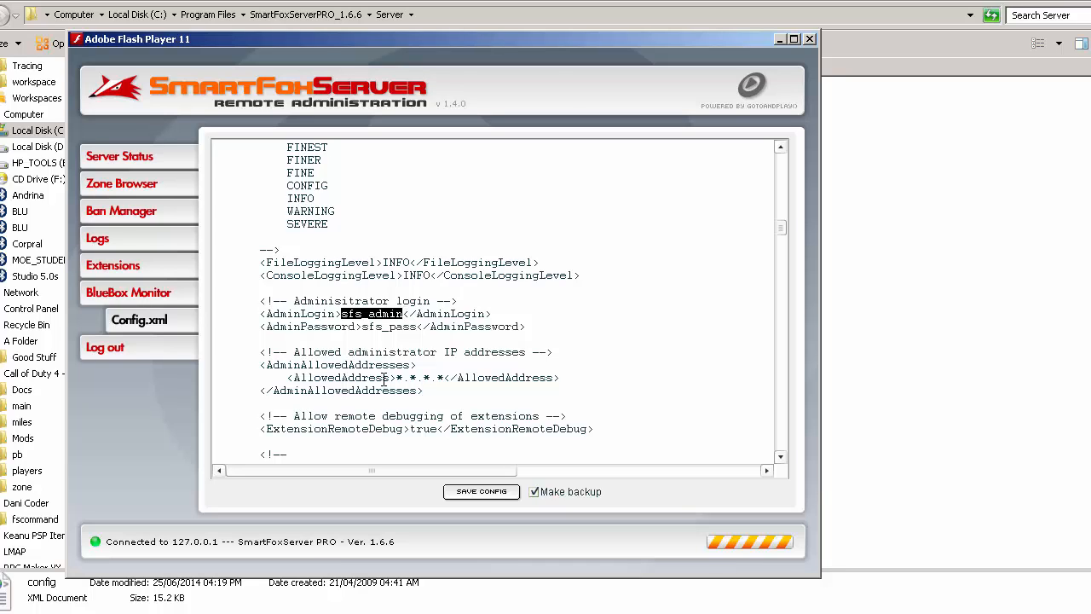
type("danidre14")
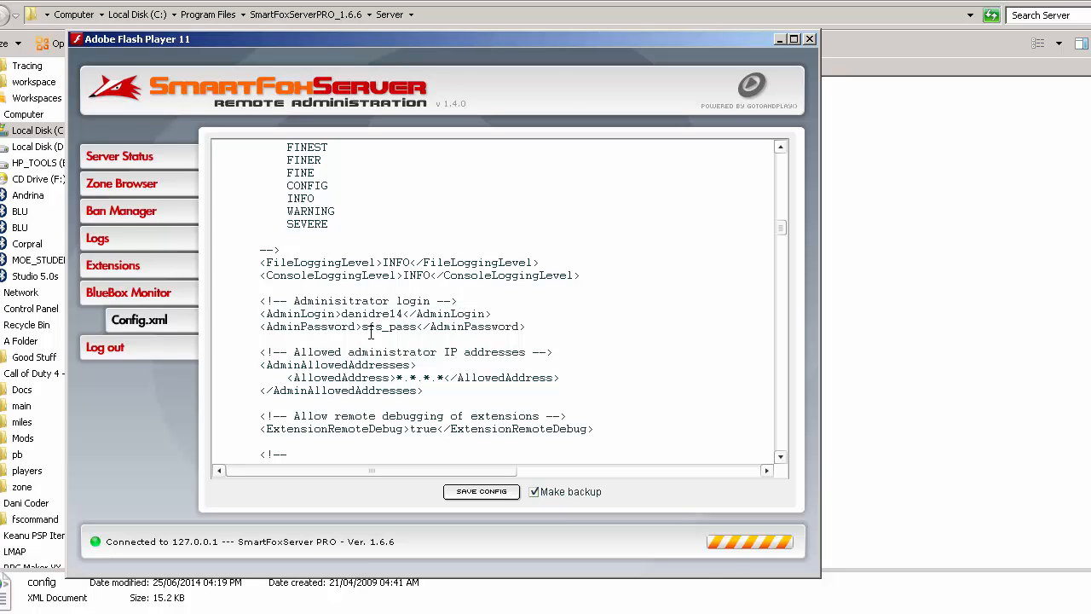
left_click_drag(362, 330, 419, 327)
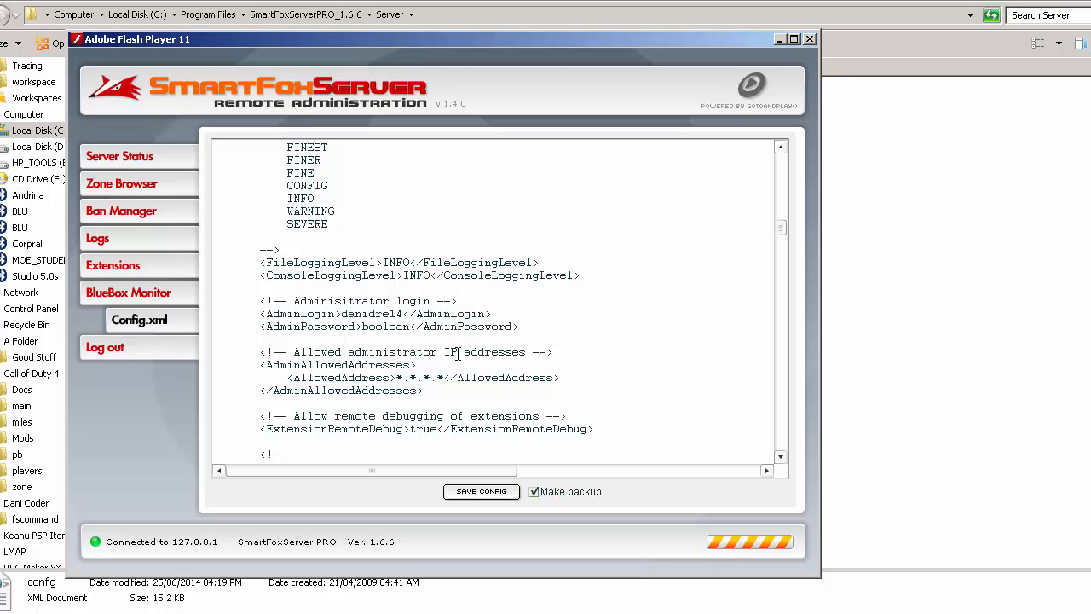
- Examine the allowed administrator IP addresses, Mailer, WebServer, EnableNPC and Extensions entries of the configuration
scroll(432, 368, "down", 2)
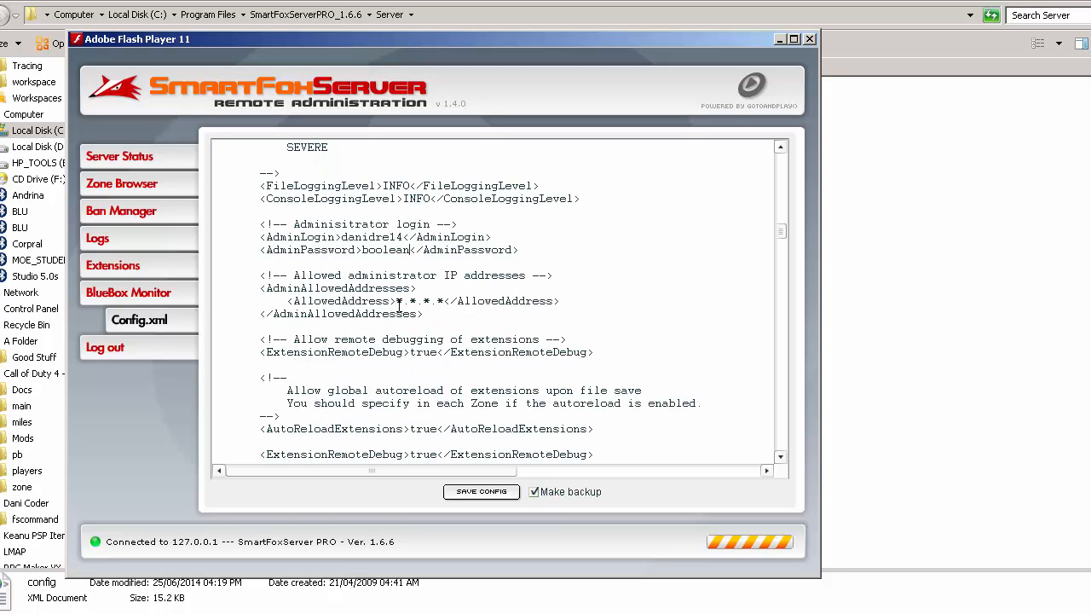
double_click(428, 297)
double_click(439, 300)
scroll(675, 352, "down", 2)
scroll(457, 305, "down", 5)
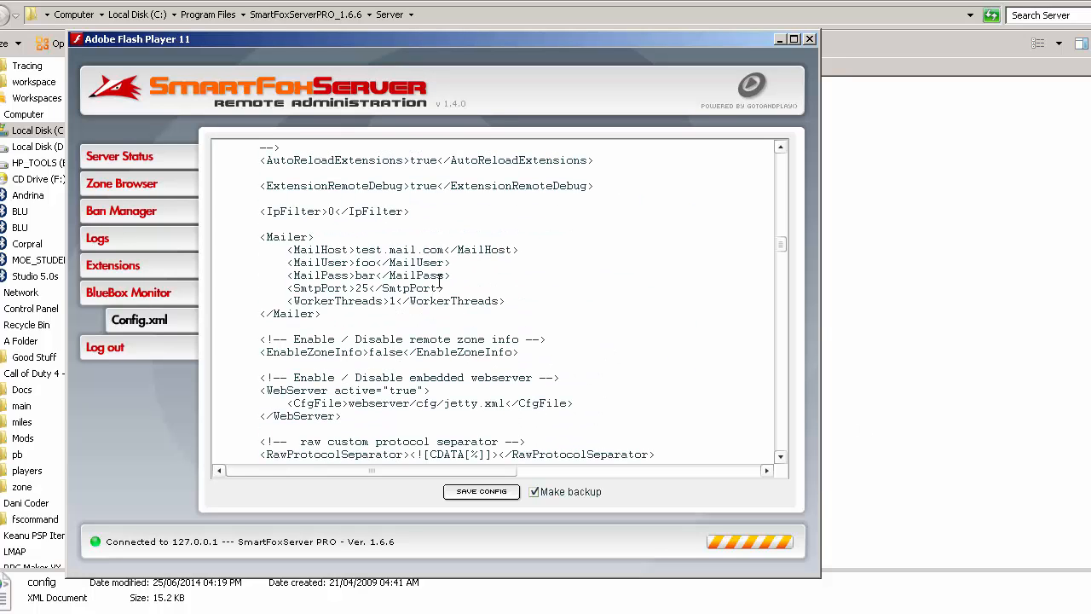
scroll(425, 323, "down", 3)
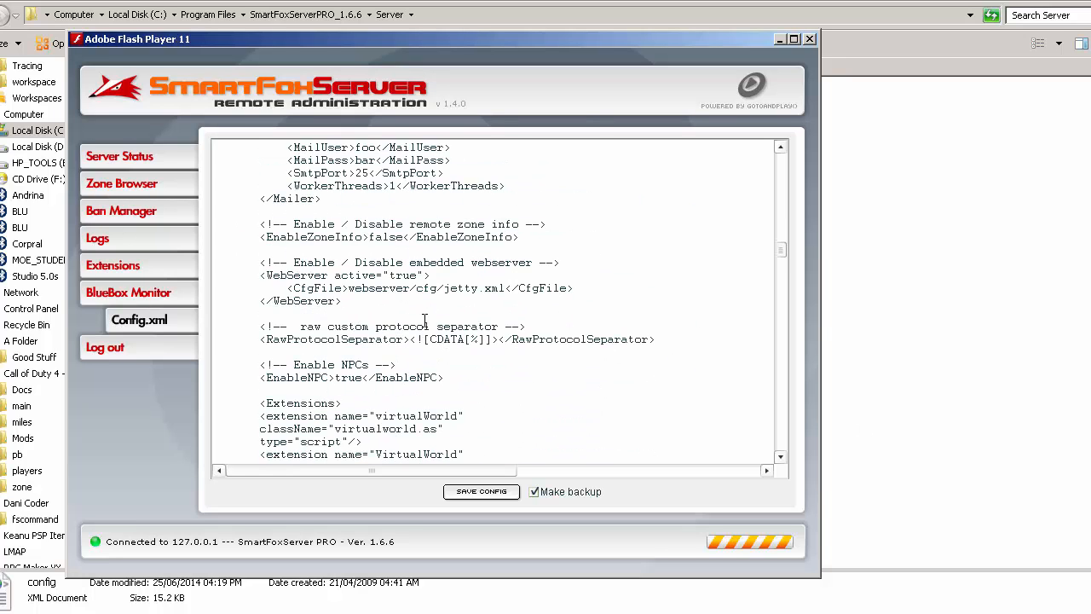
scroll(439, 391, "down", 2)
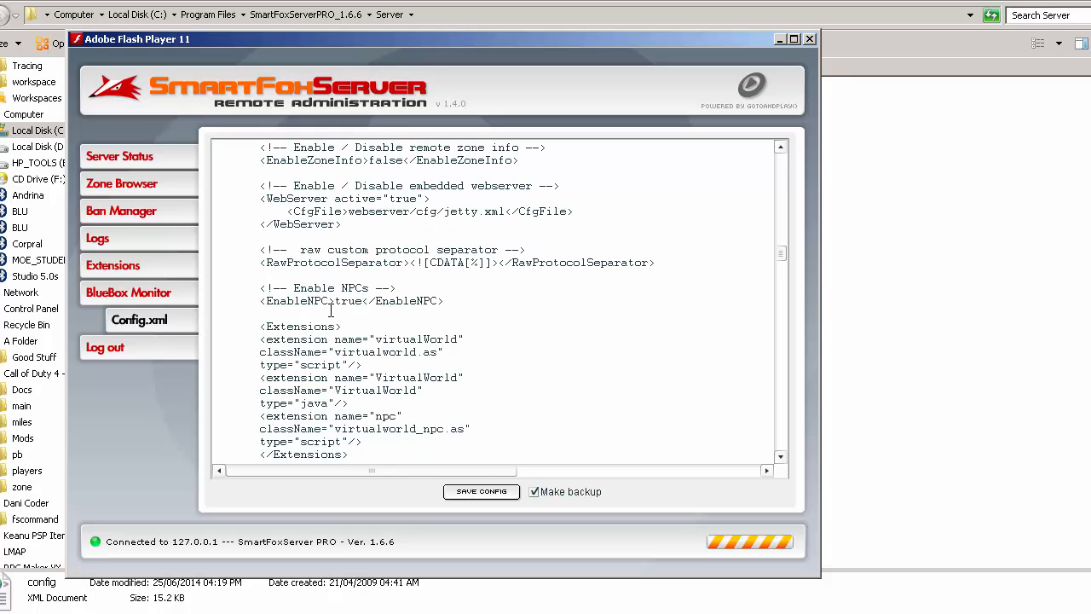
scroll(333, 326, "down", 2)
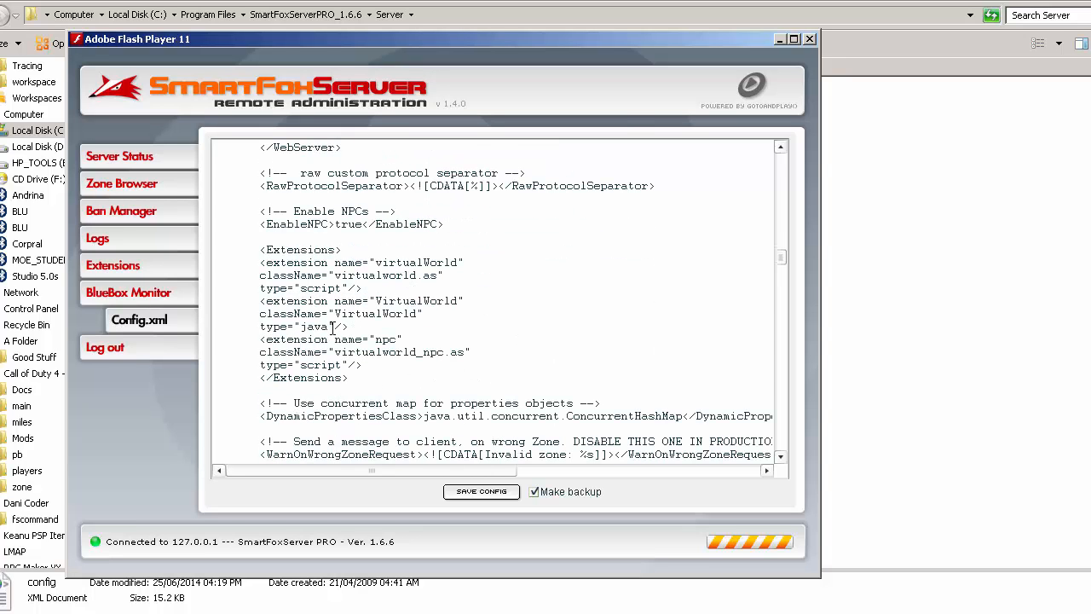
scroll(333, 326, "down", 3)
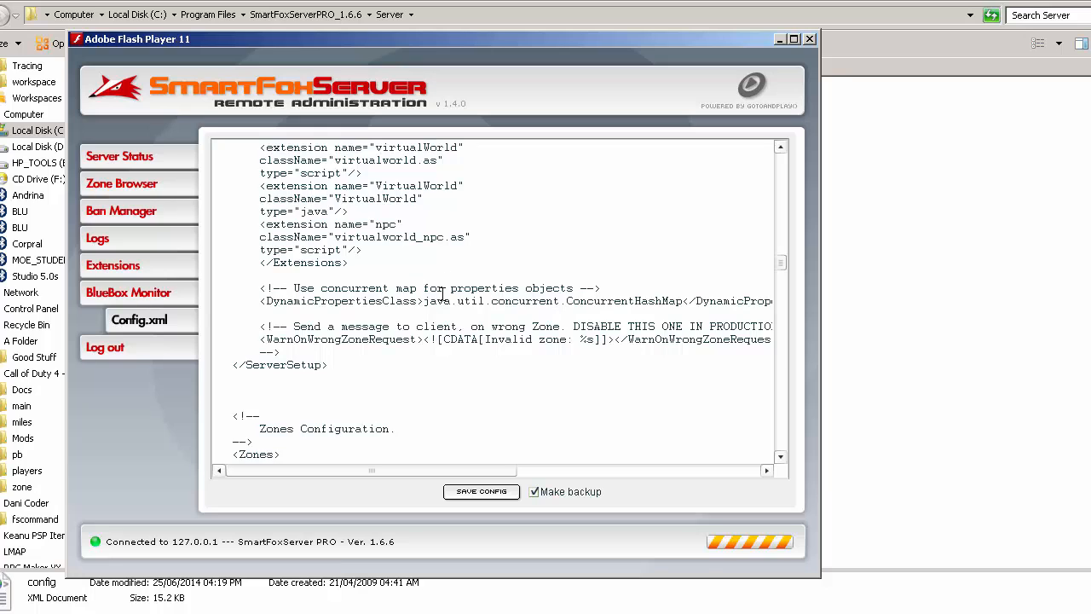
- Bring the Zones Configuration section into view and maximize the administration tool's window
scroll(443, 294, "down", 3)
scroll(272, 309, "down", 2)
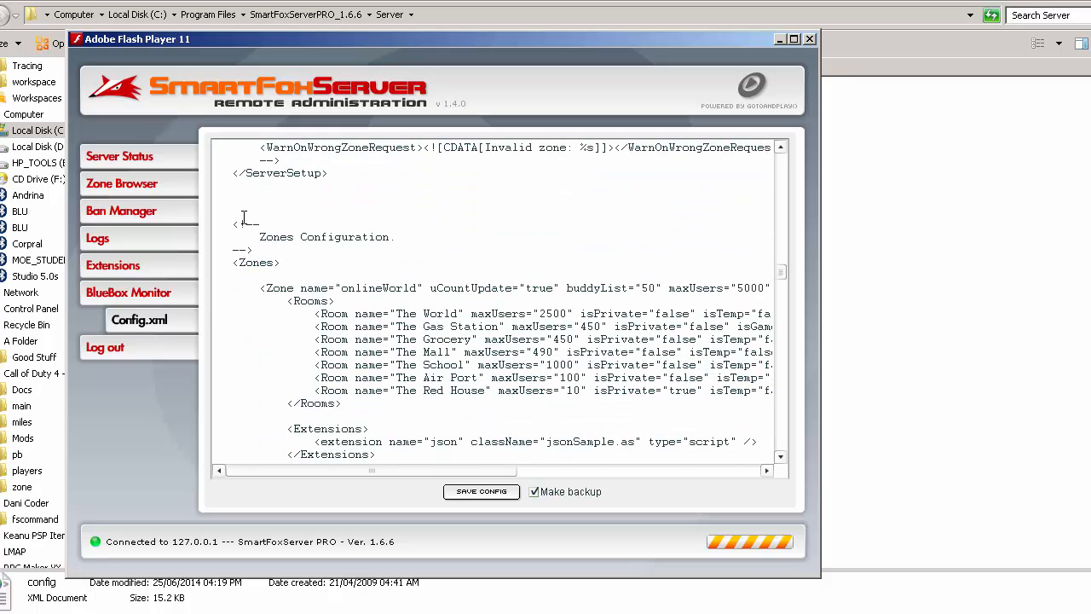
scroll(298, 288, "down", 2)
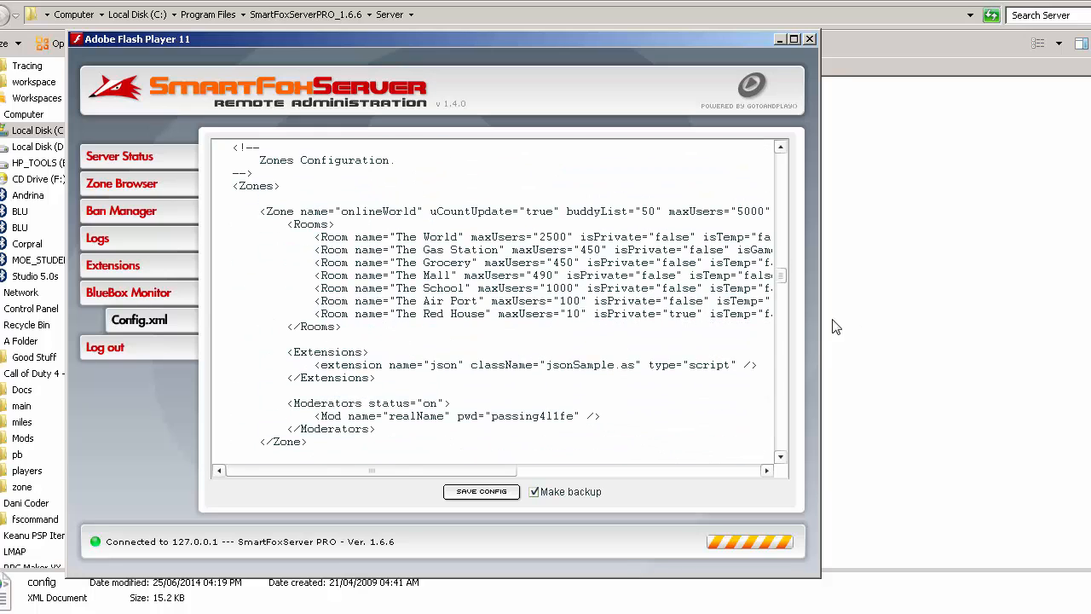
left_click_drag(820, 327, 1090, 342)
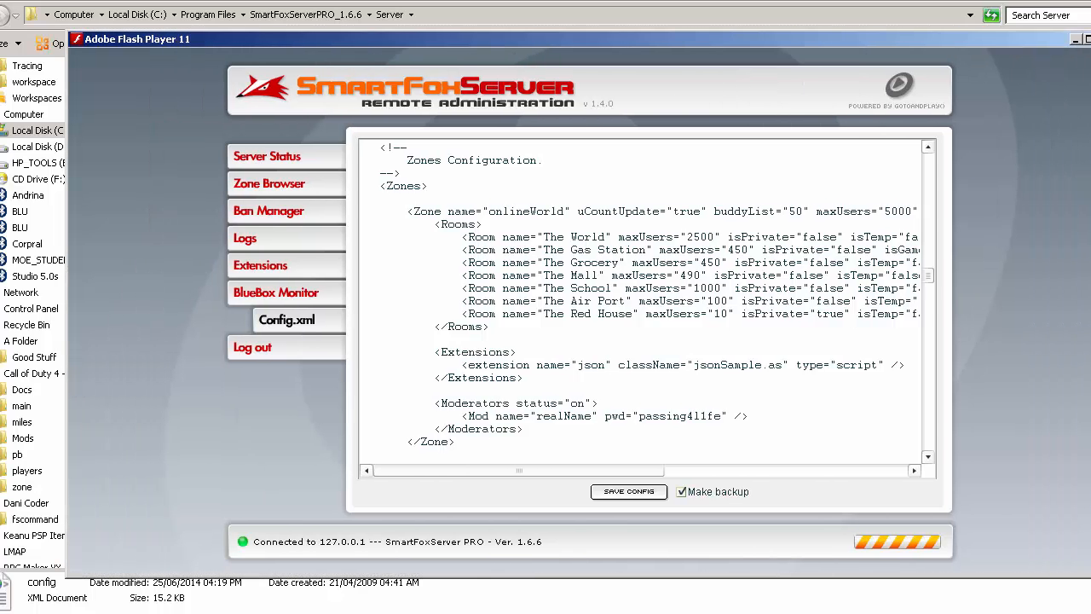
double_click(642, 38)
- Examine the rooms, extensions and moderators defined for the onlineWorld and simpleChat zones
scroll(514, 335, "down", 1)
scroll(514, 335, "down", 2)
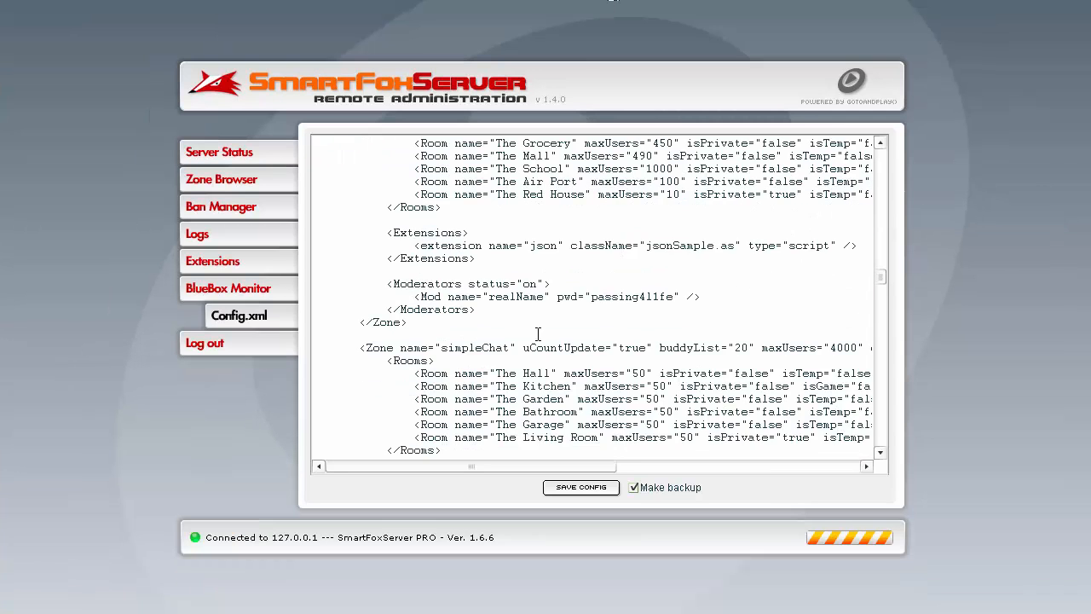
scroll(538, 334, "up", 3)
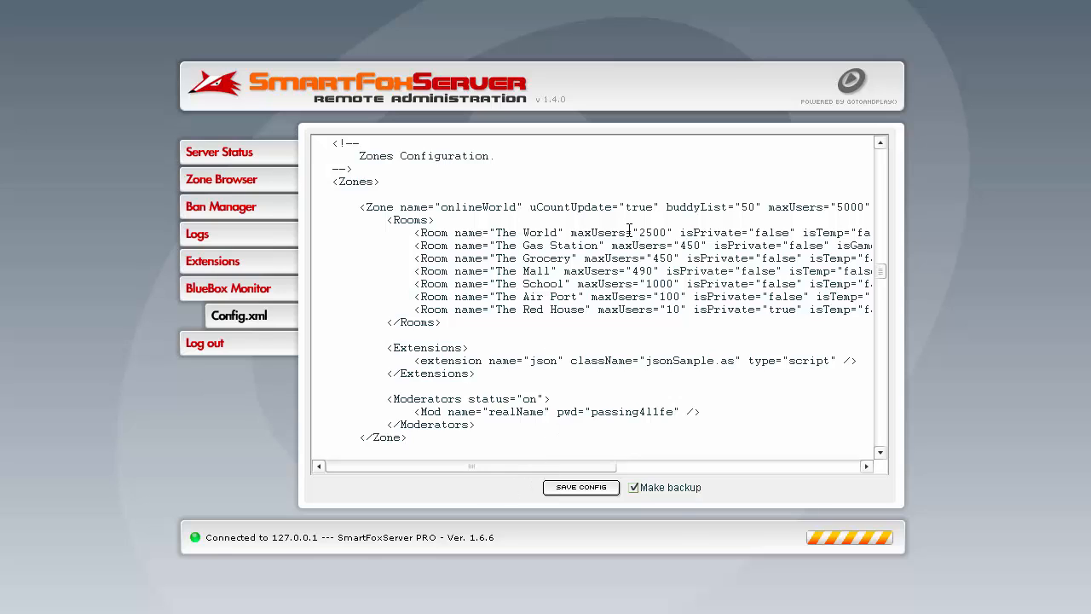
left_click_drag(594, 467, 569, 477)
scroll(394, 245, "down", 1)
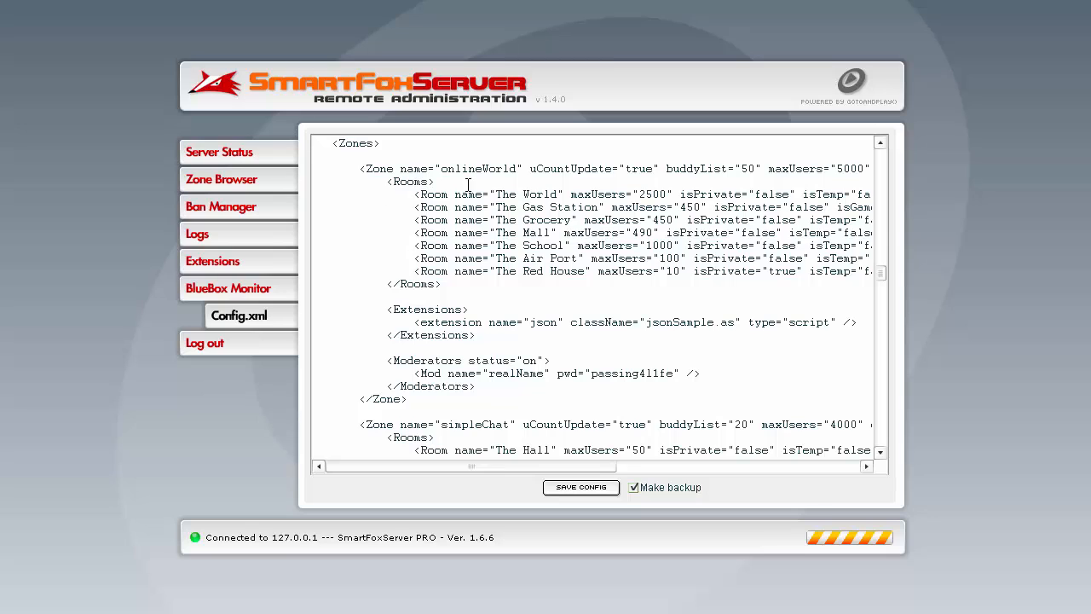
scroll(465, 375, "down", 5)
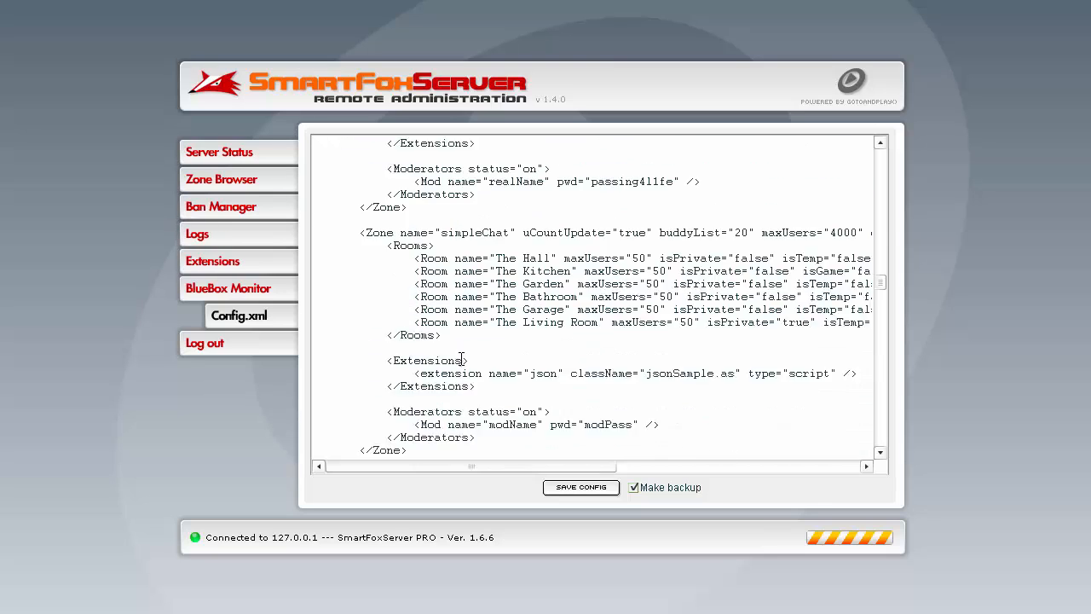
- Examine the zone definitions from simpleChat and dbZone through sftris, mazeGame, loginZone, multiChat, yahtzee, slogin and pixel
scroll(461, 360, "down", 1)
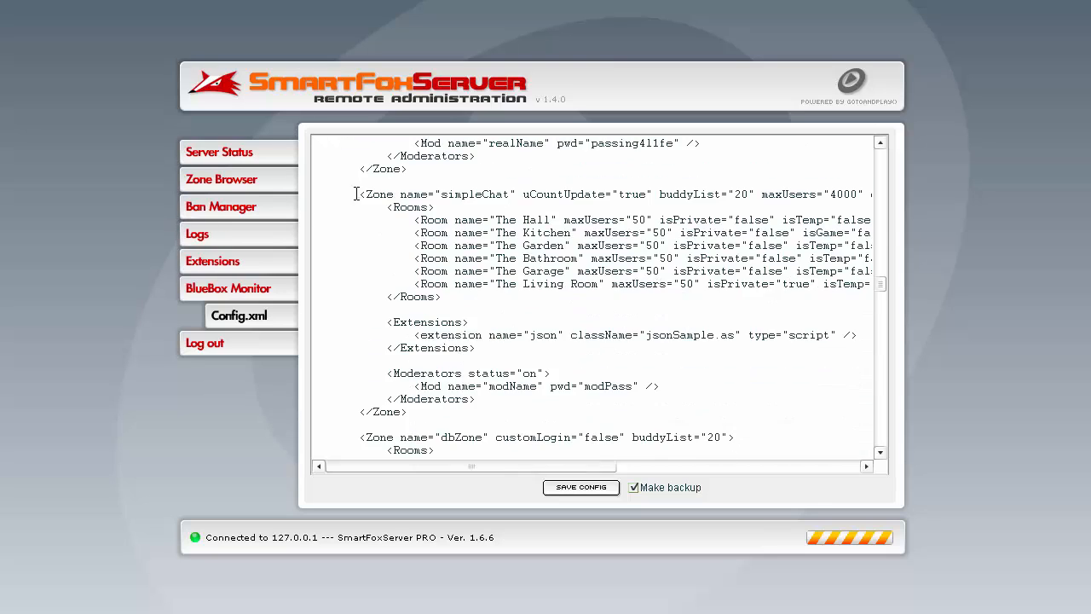
left_click_drag(357, 194, 410, 413)
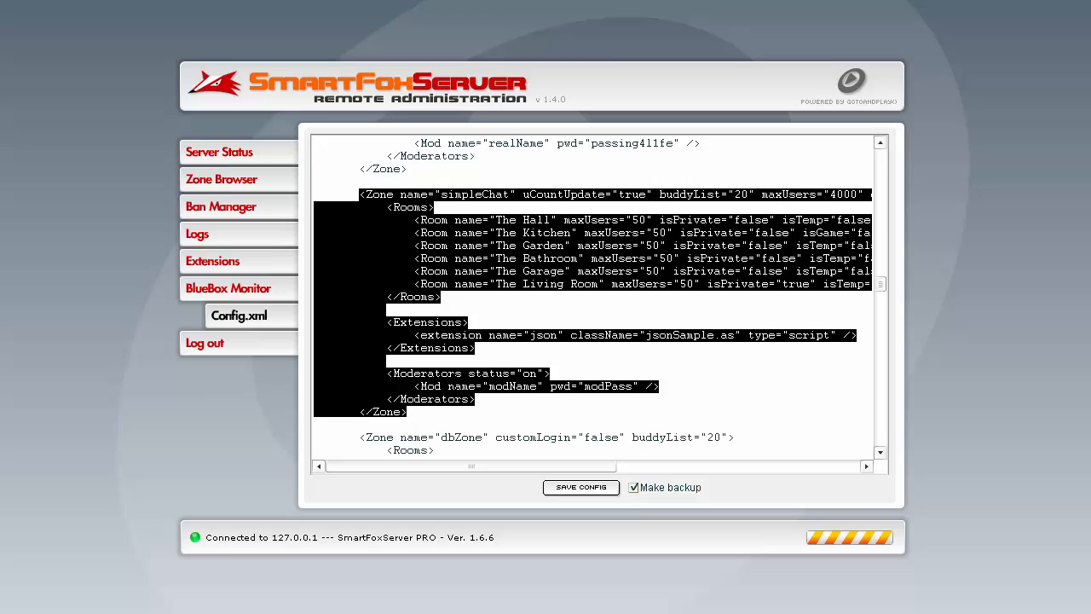
scroll(518, 236, "down", 5)
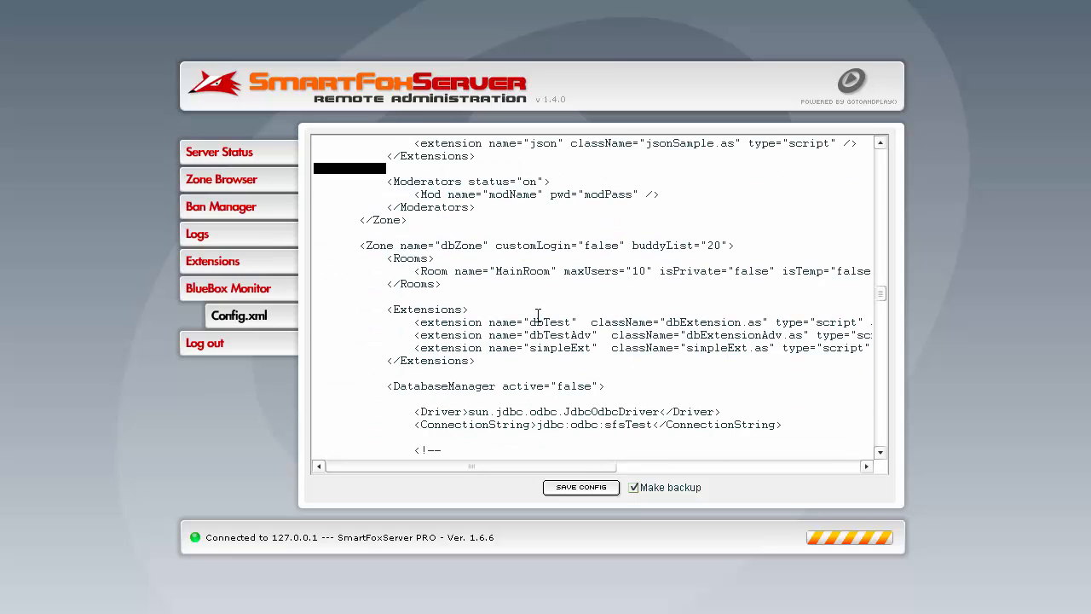
scroll(518, 309, "down", 11)
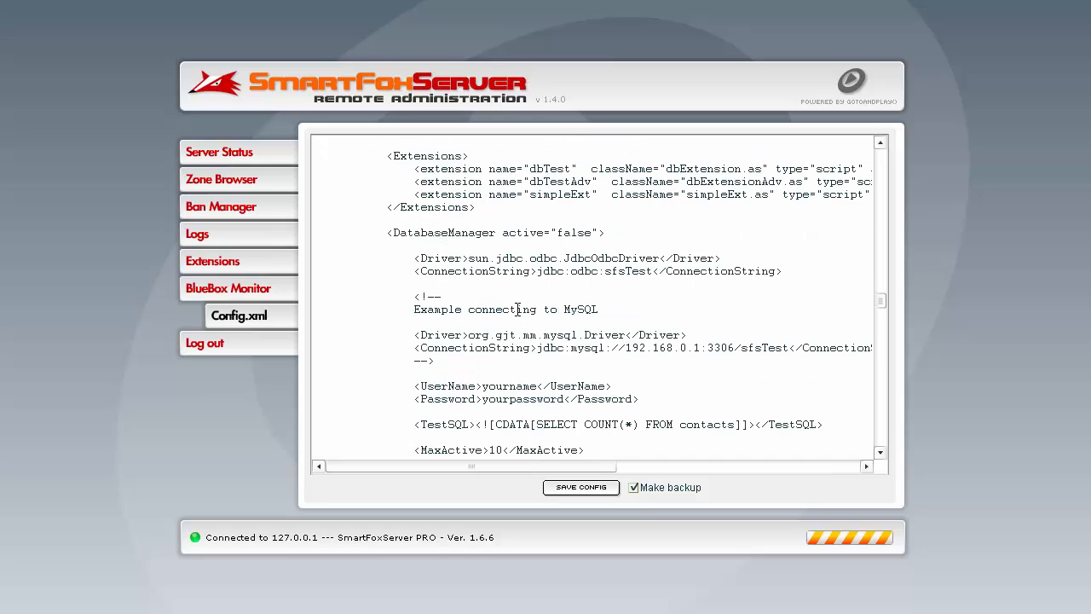
scroll(517, 309, "down", 1)
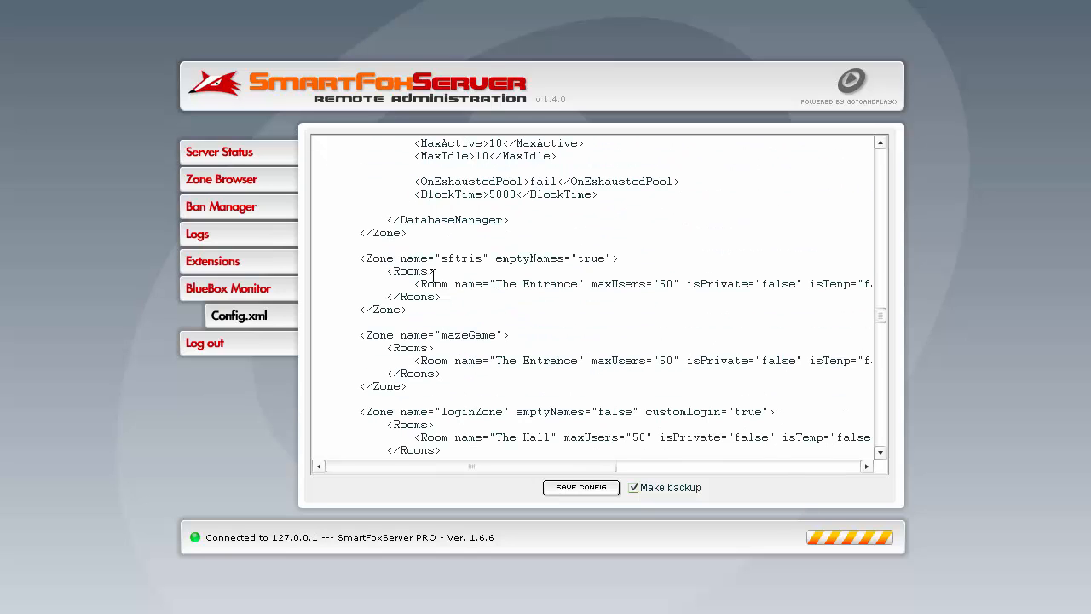
left_click_drag(440, 259, 461, 259)
scroll(462, 282, "down", 2)
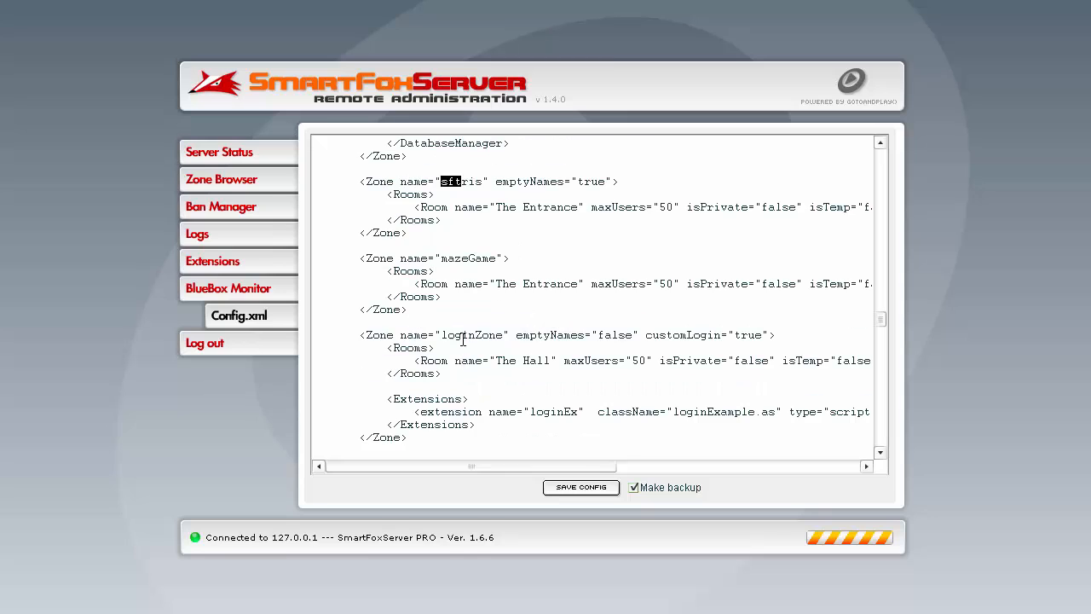
scroll(454, 308, "down", 3)
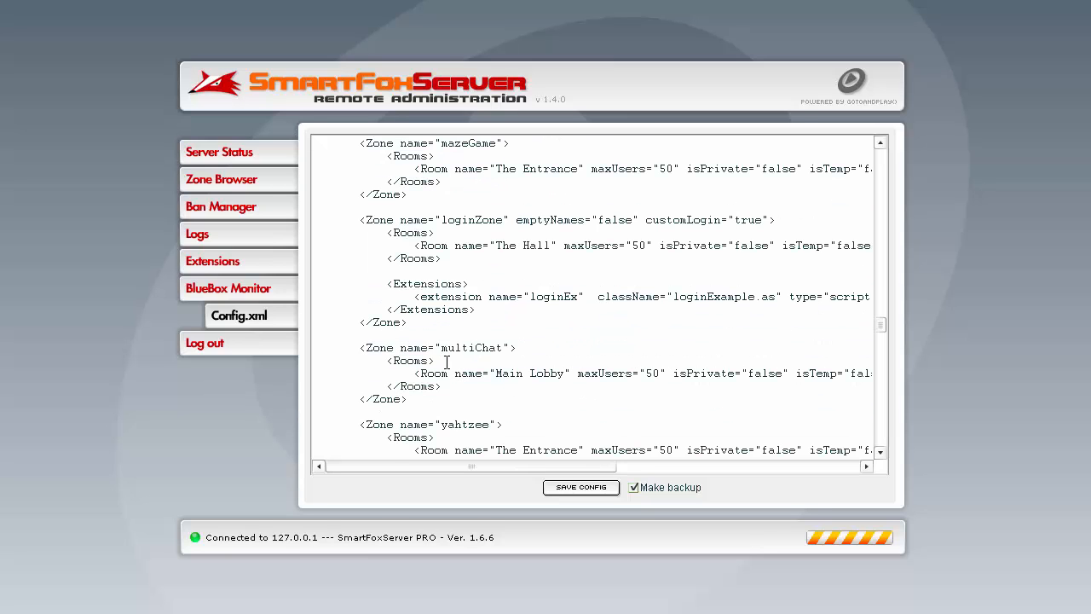
scroll(446, 363, "down", 3)
scroll(465, 323, "down", 3)
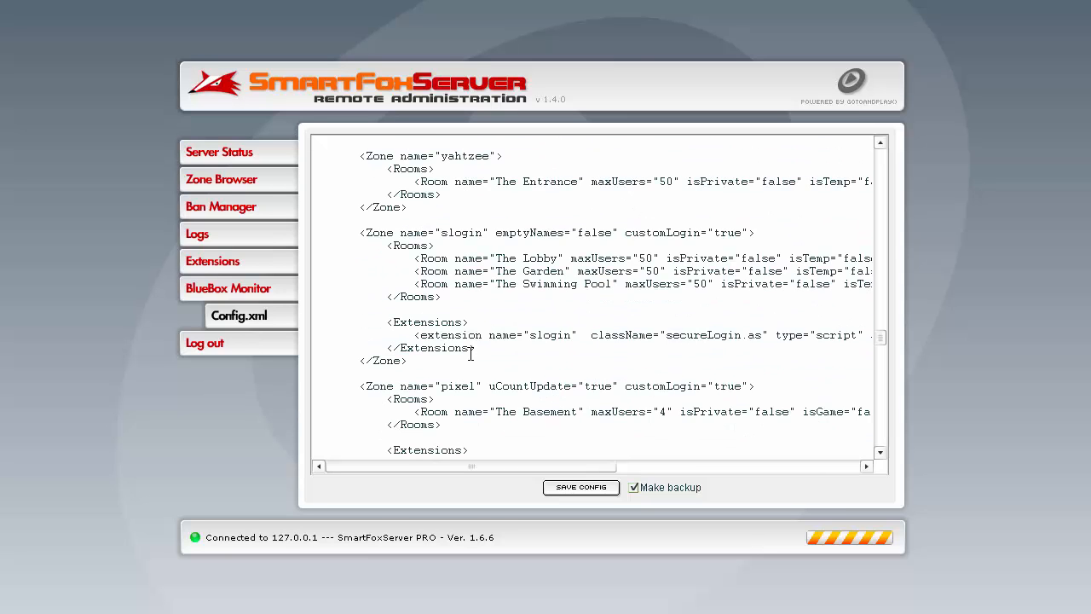
scroll(465, 329, "down", 3)
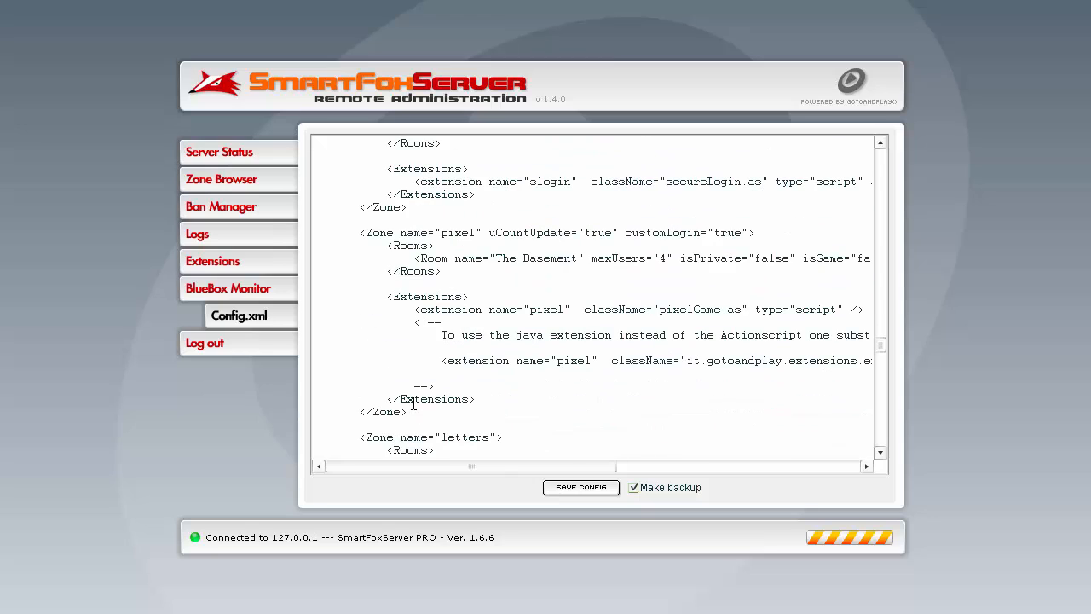
- Try deleting the whole pixel zone block from the configuration and undo the deletion
left_click_drag(413, 415, 410, 207)
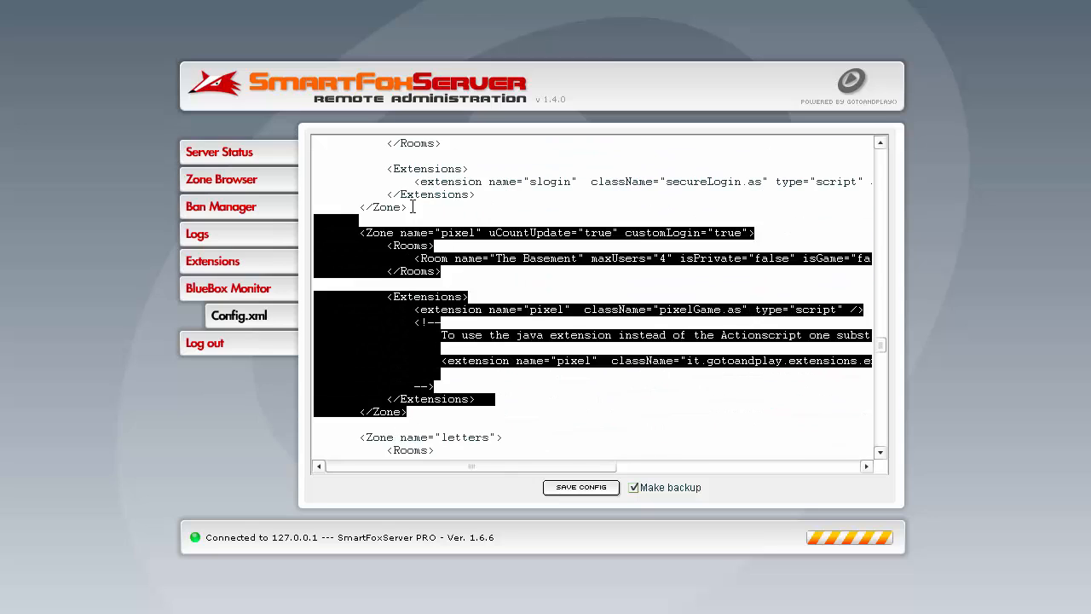
key("BackSpace")
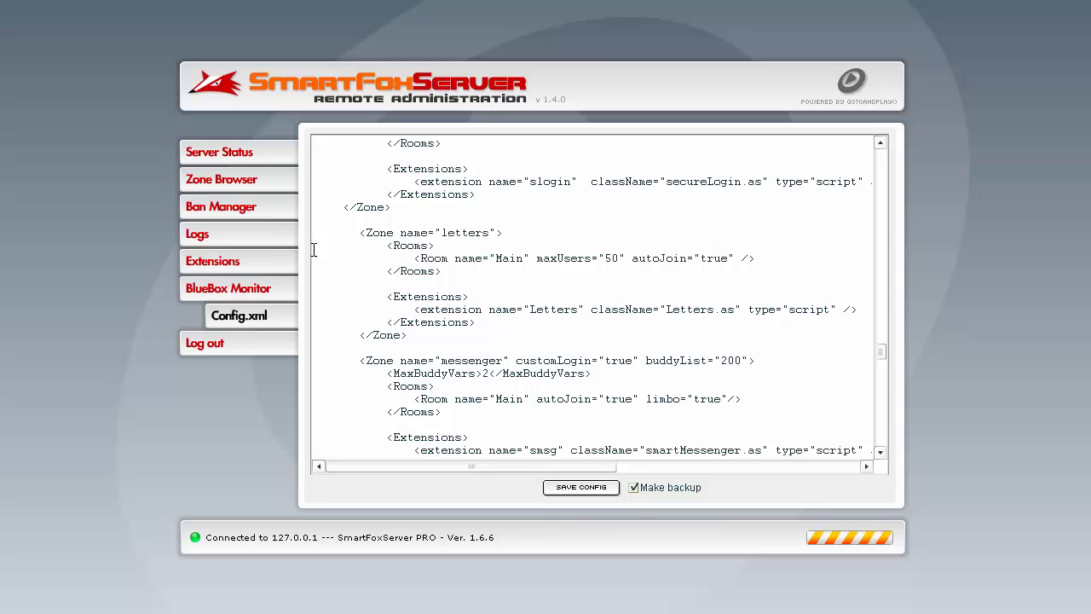
key("ctrl+z")
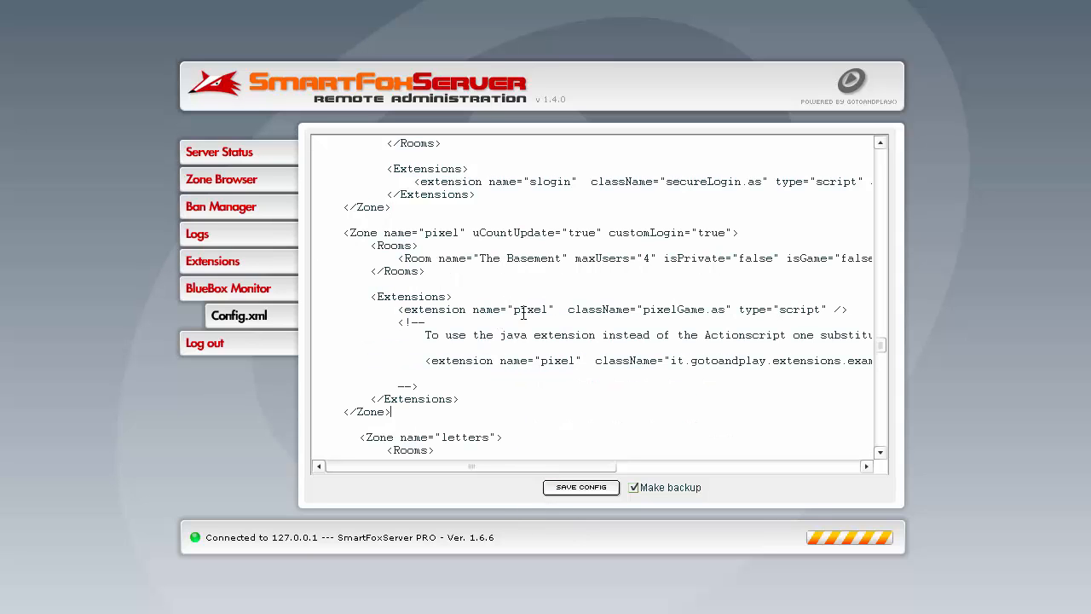
- Examine the remaining zone definitions from letters and messenger through SmartVideoConference and openspace, to the end of the configuration
scroll(520, 360, "down", 9)
scroll(522, 358, "up", 4)
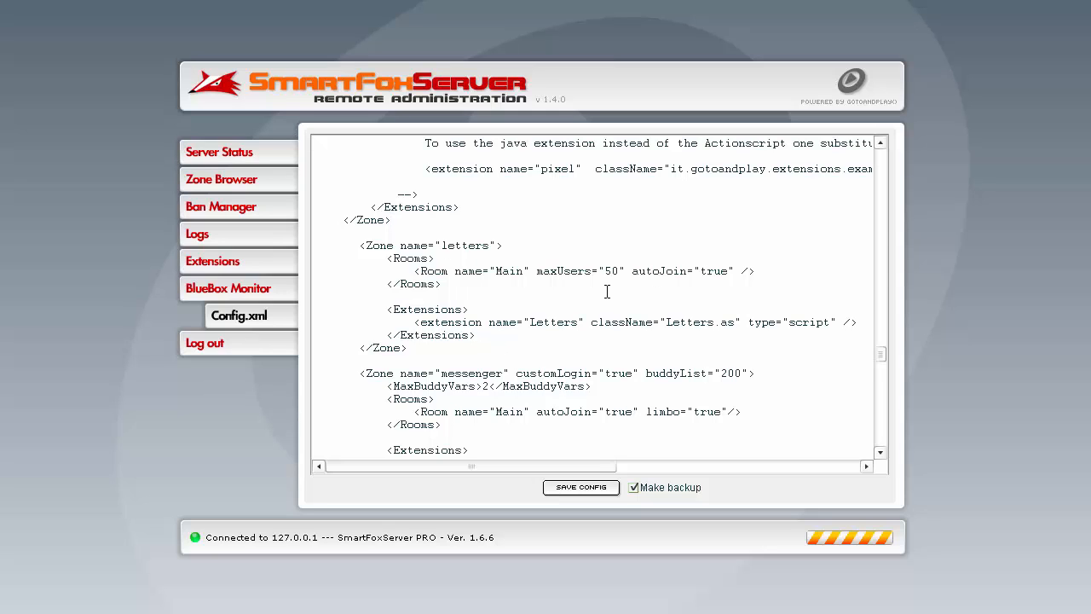
left_click_drag(413, 265, 529, 271)
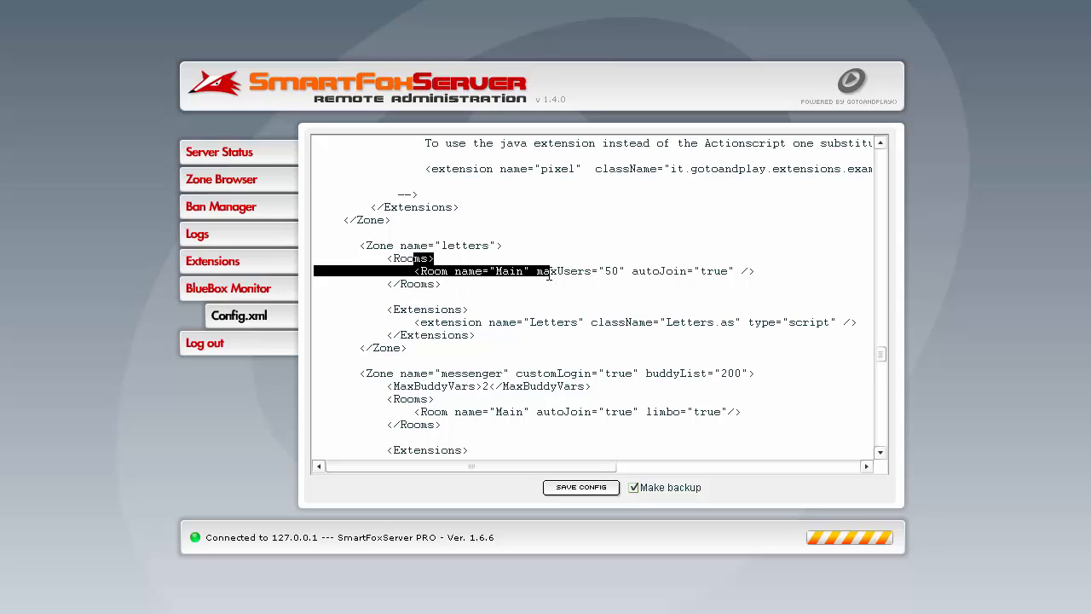
left_click(505, 297)
scroll(356, 289, "down", 5)
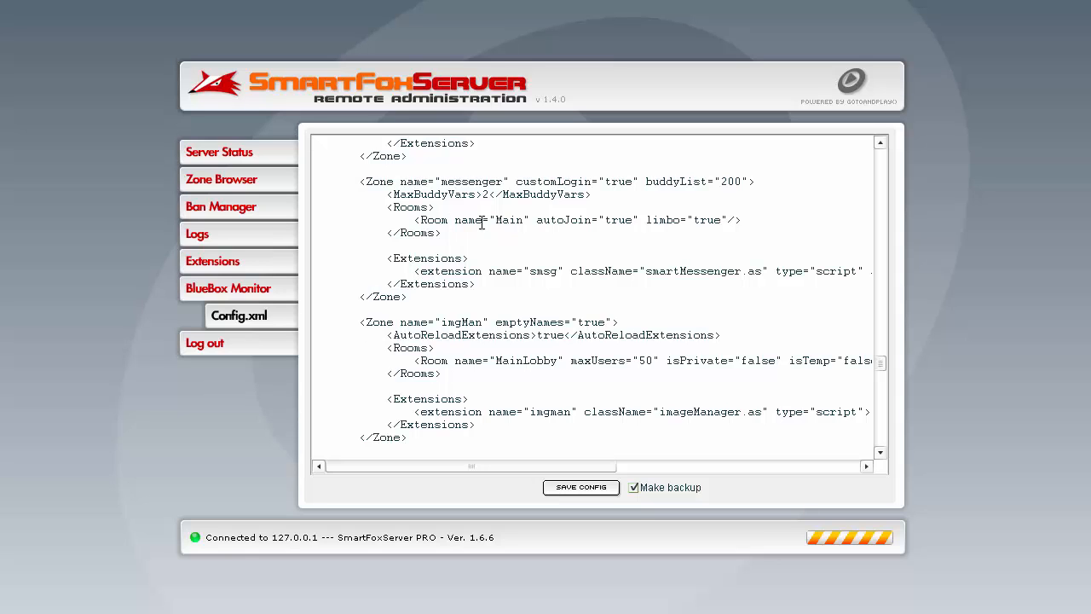
scroll(674, 262, "down", 5)
scroll(444, 369, "down", 4)
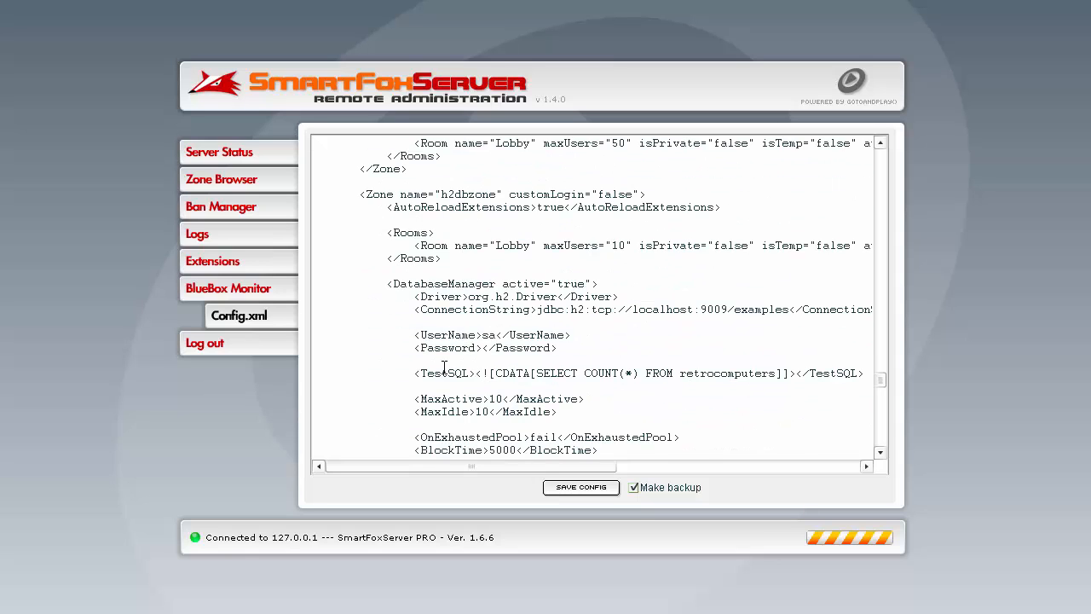
scroll(487, 352, "down", 11)
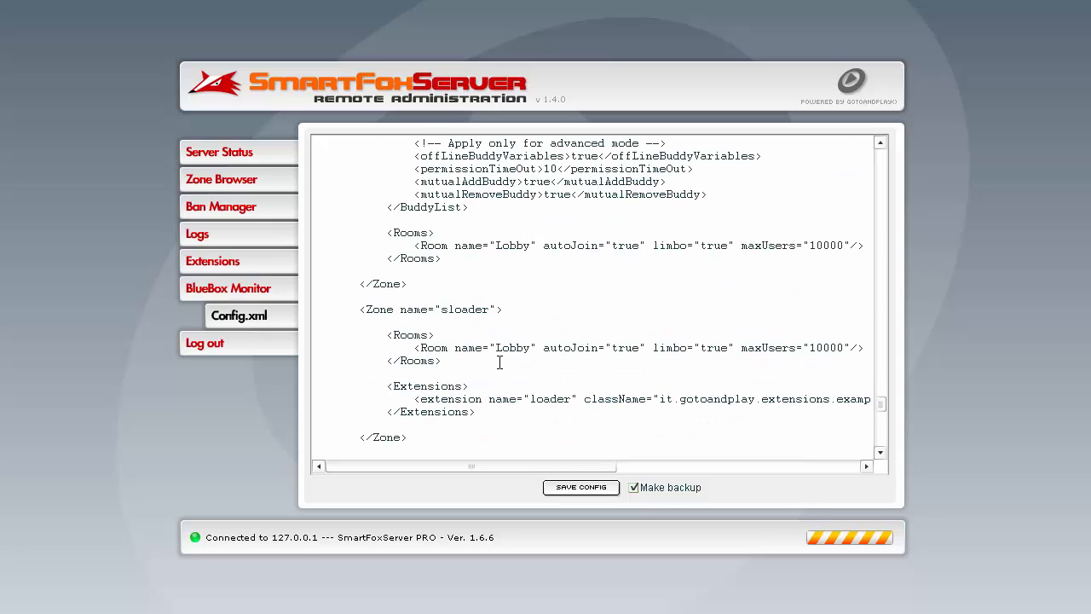
scroll(500, 362, "down", 15)
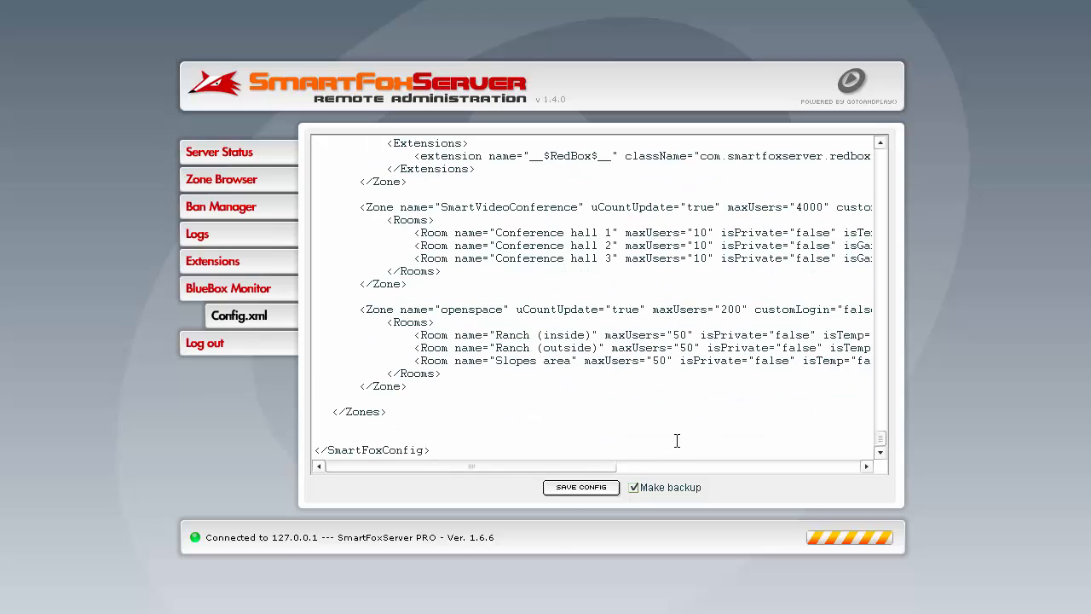
- Save the edited configuration with a backup
left_click(567, 493)
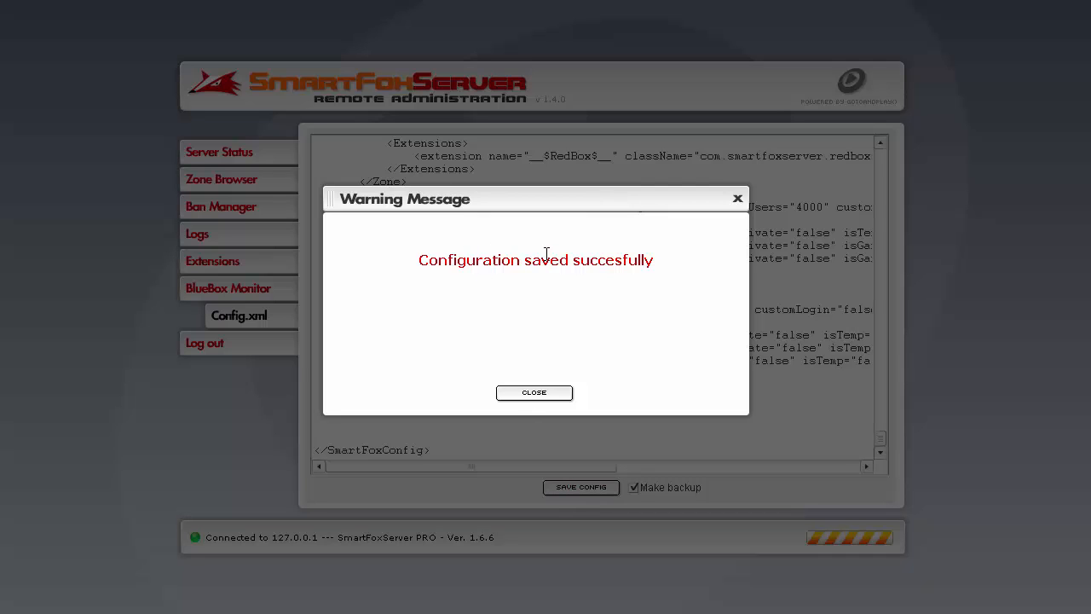
left_click(536, 393)
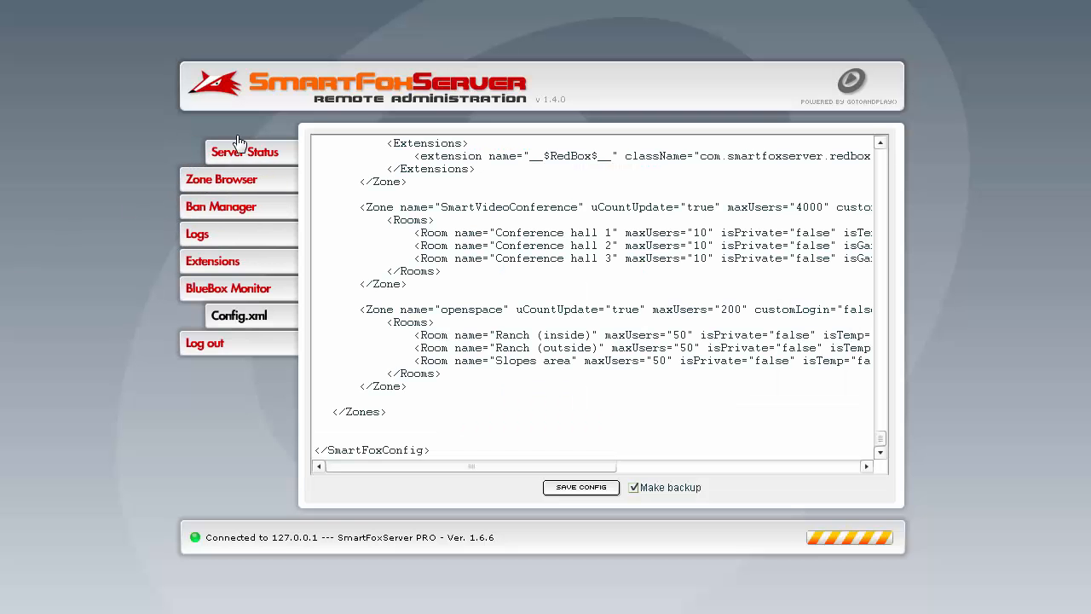
- Show the server status and log out of the administration tool
left_click(234, 152)
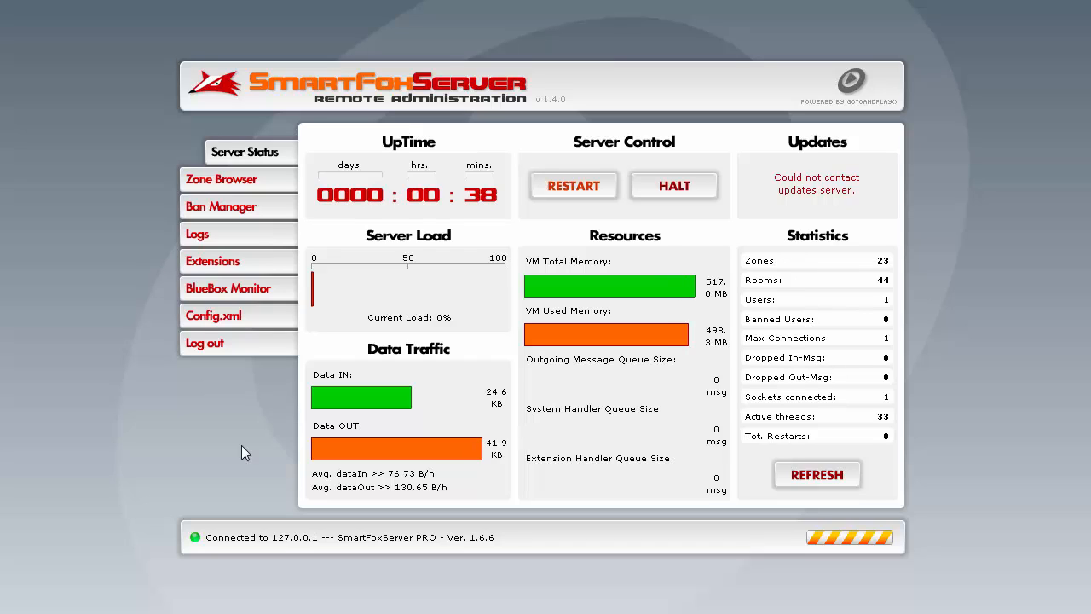
left_click(235, 351)
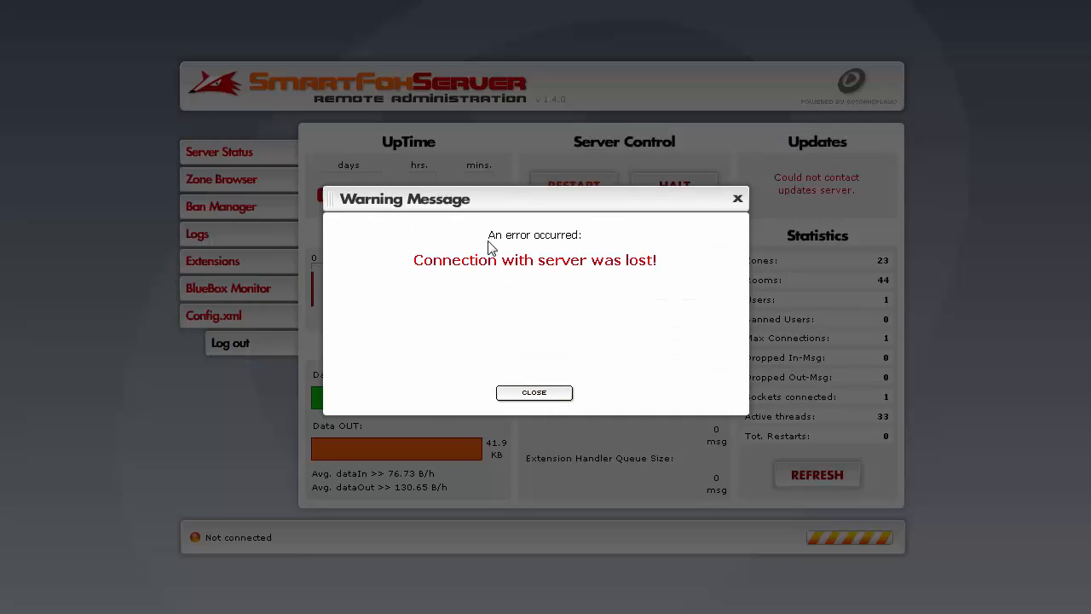
left_click(530, 392)
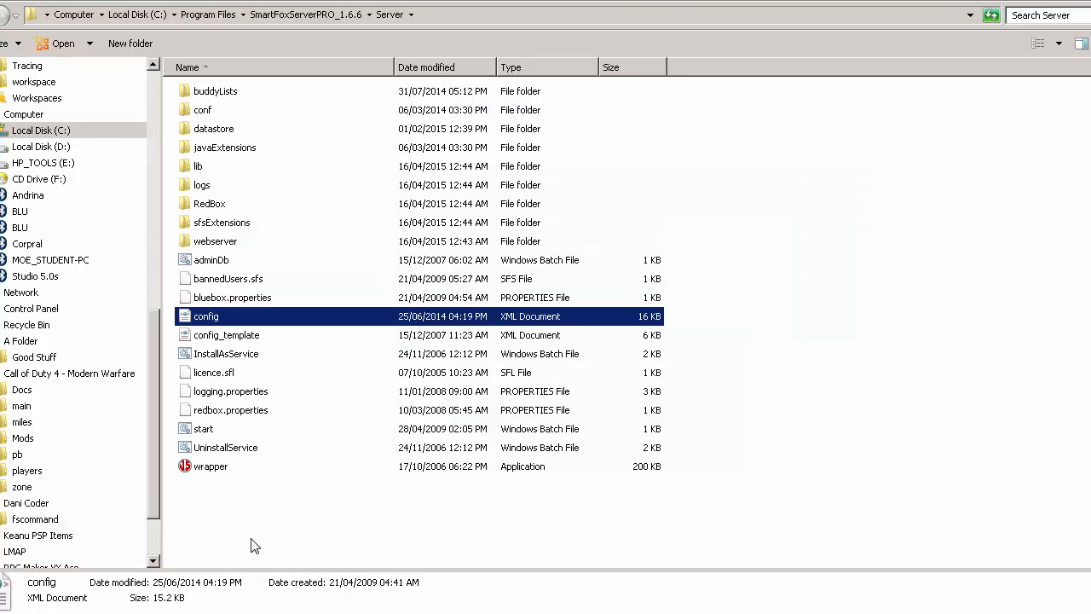
- Switch to the browser, examine the methods and events listed in the SmartFoxServer server-side API documentation, and return to the Server folder
left_click(426, 554)
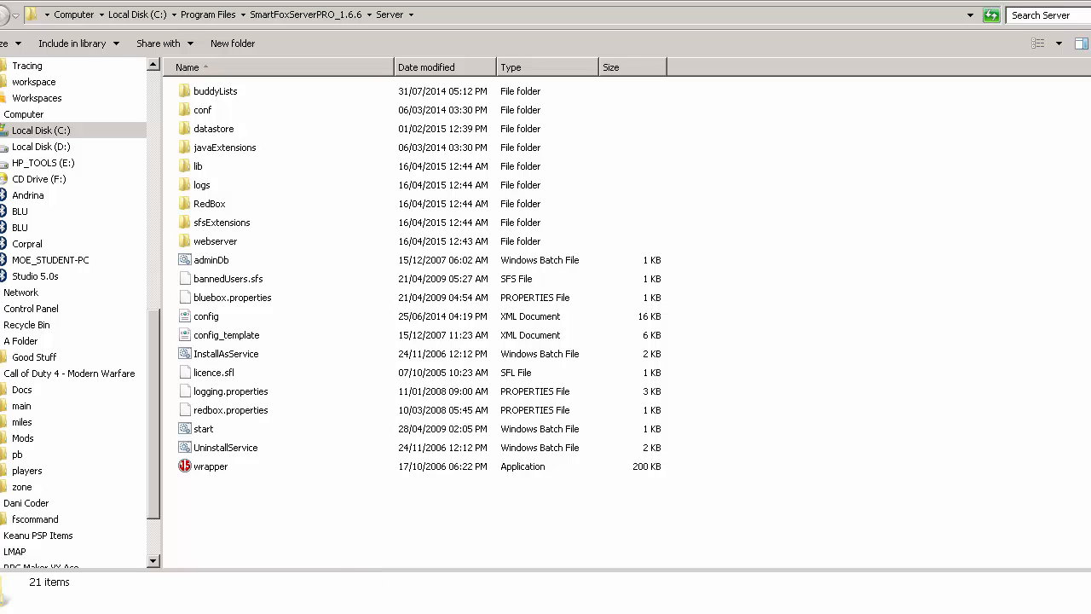
left_click(324, 612)
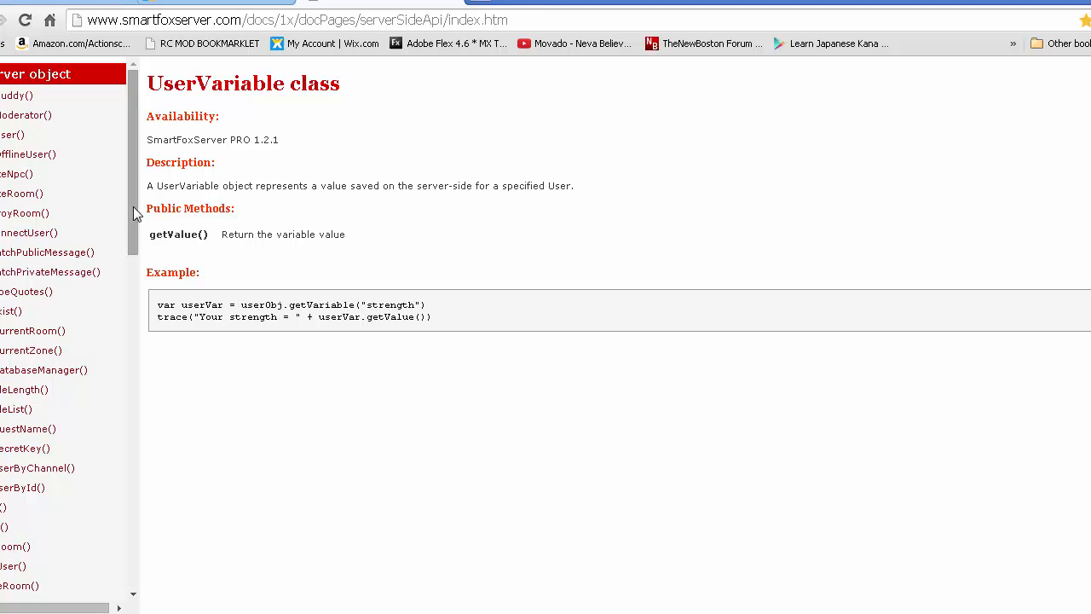
left_click_drag(612, 0, 641, 0)
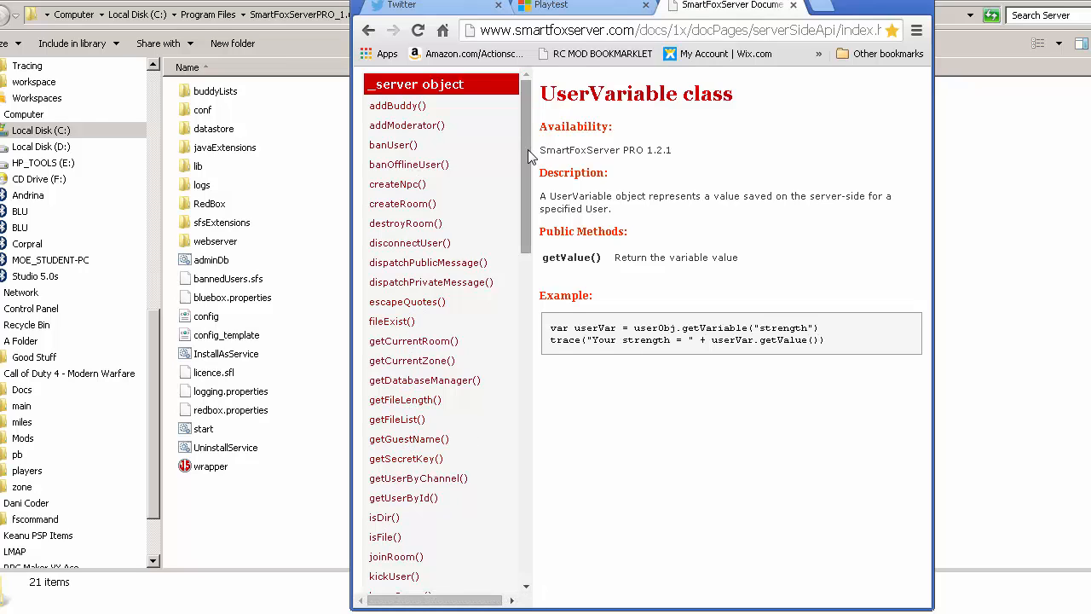
mouse_move(525, 151)
left_mouse_down()
mouse_move(498, 353)
mouse_move(507, 153)
left_mouse_up()
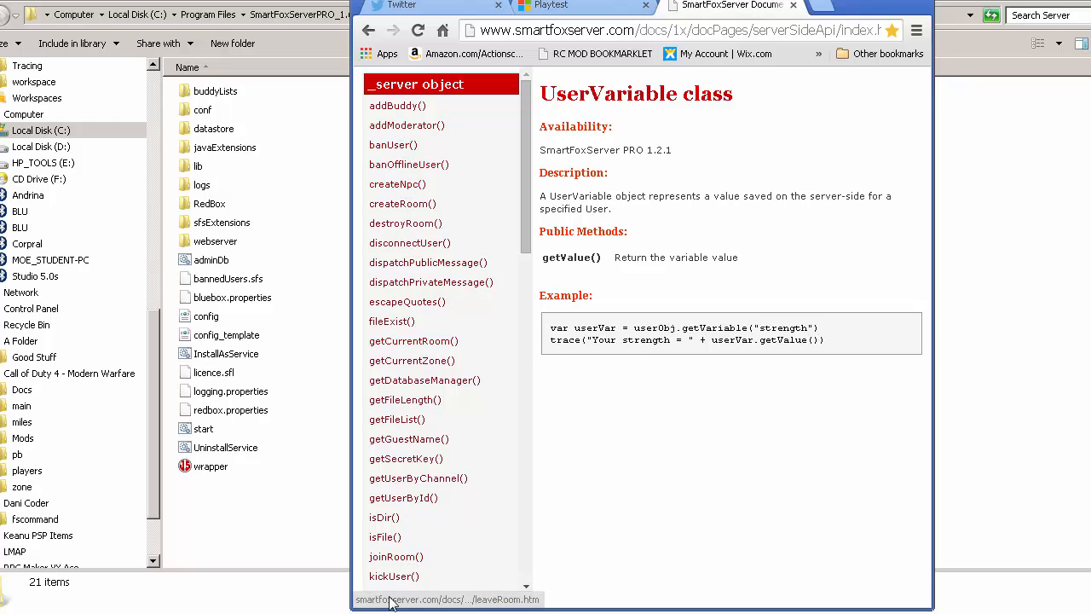
scroll(468, 261, "down", 5)
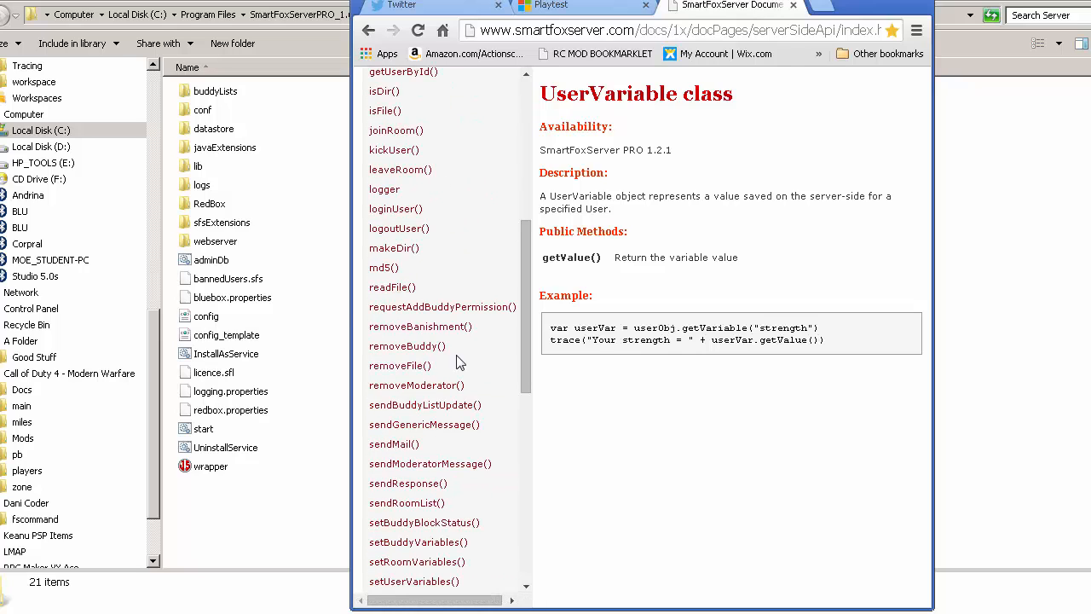
scroll(385, 318, "down", 4)
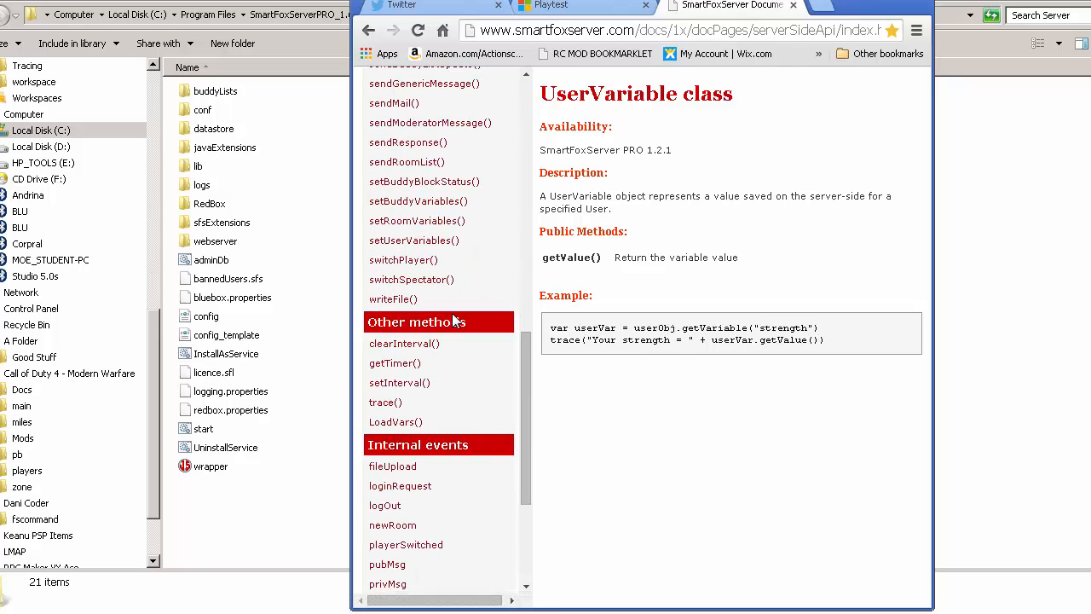
scroll(439, 333, "up", 2)
left_click_drag(754, 0, 657, 0)
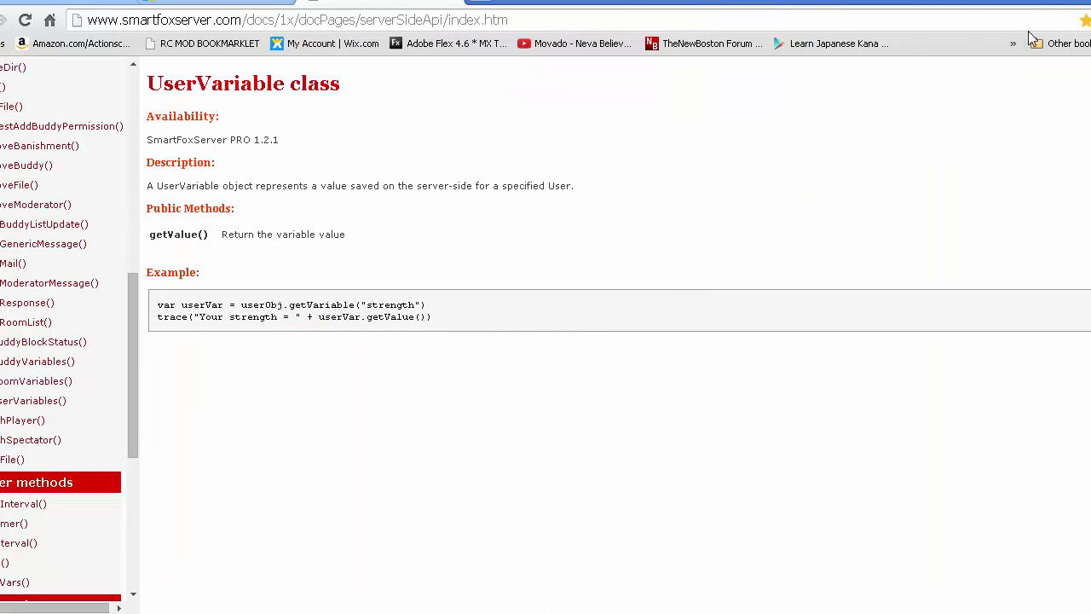
left_click(1065, 5)
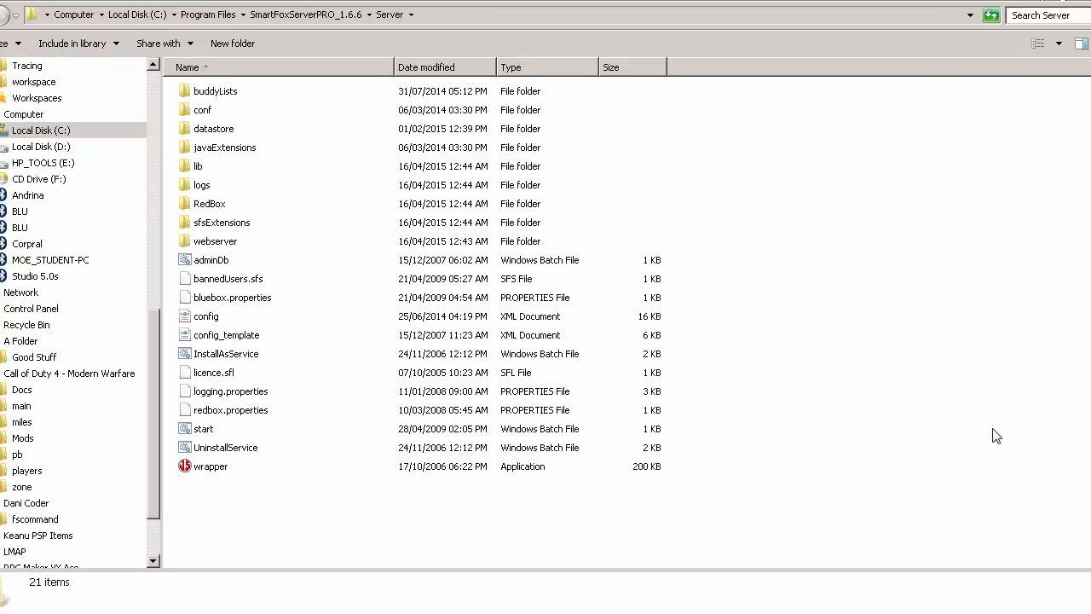